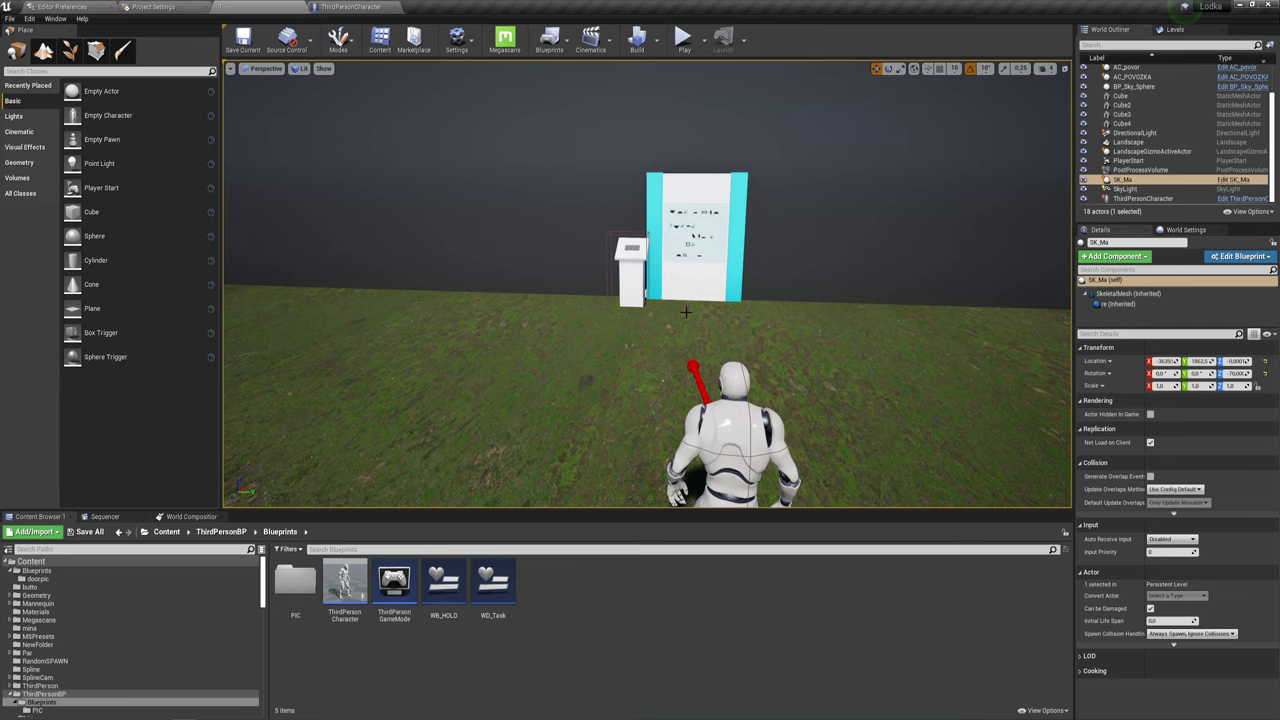
Step: Open the ThirdPersonCharacter Event Graph with its Tab, Flip Flop and WD Task widget nodes
{"action": "left_click", "coordinate": [352, 8]}
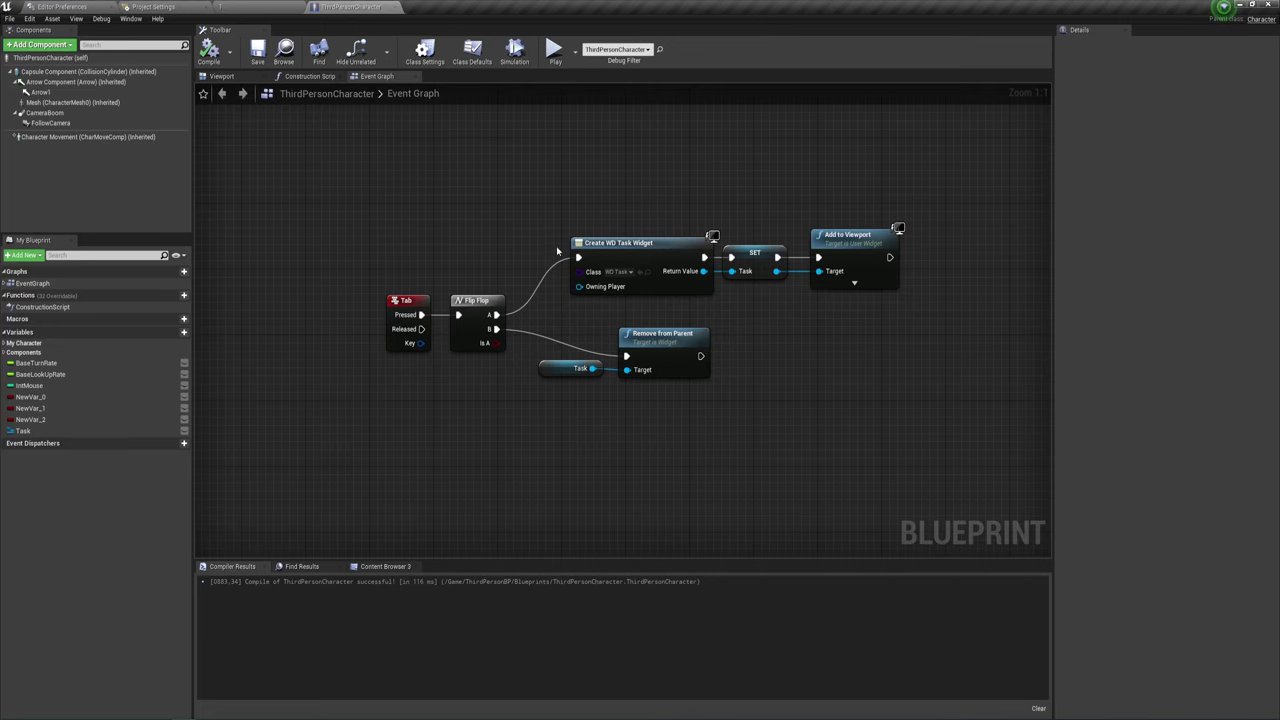
{"action": "right_click_drag", "start_coordinate": [557, 251], "coordinate": [546, 203]}
{"action": "mouse_move", "coordinate": [536, 193]}
{"action": "left_mouse_down"}
{"action": "mouse_move", "coordinate": [860, 330]}
{"action": "mouse_move", "coordinate": [873, 225]}
{"action": "left_mouse_up"}
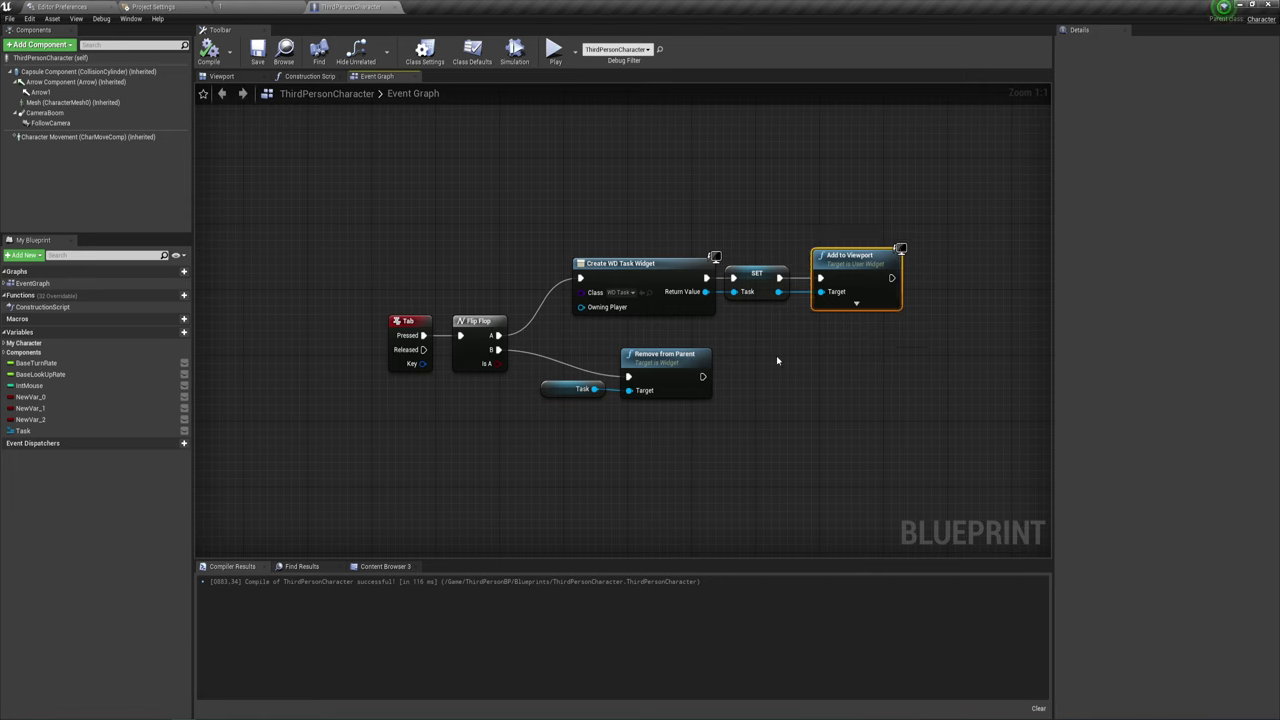
{"action": "right_click_drag", "start_coordinate": [777, 360], "coordinate": [805, 308]}
{"action": "left_click_drag", "start_coordinate": [585, 384], "coordinate": [743, 300]}
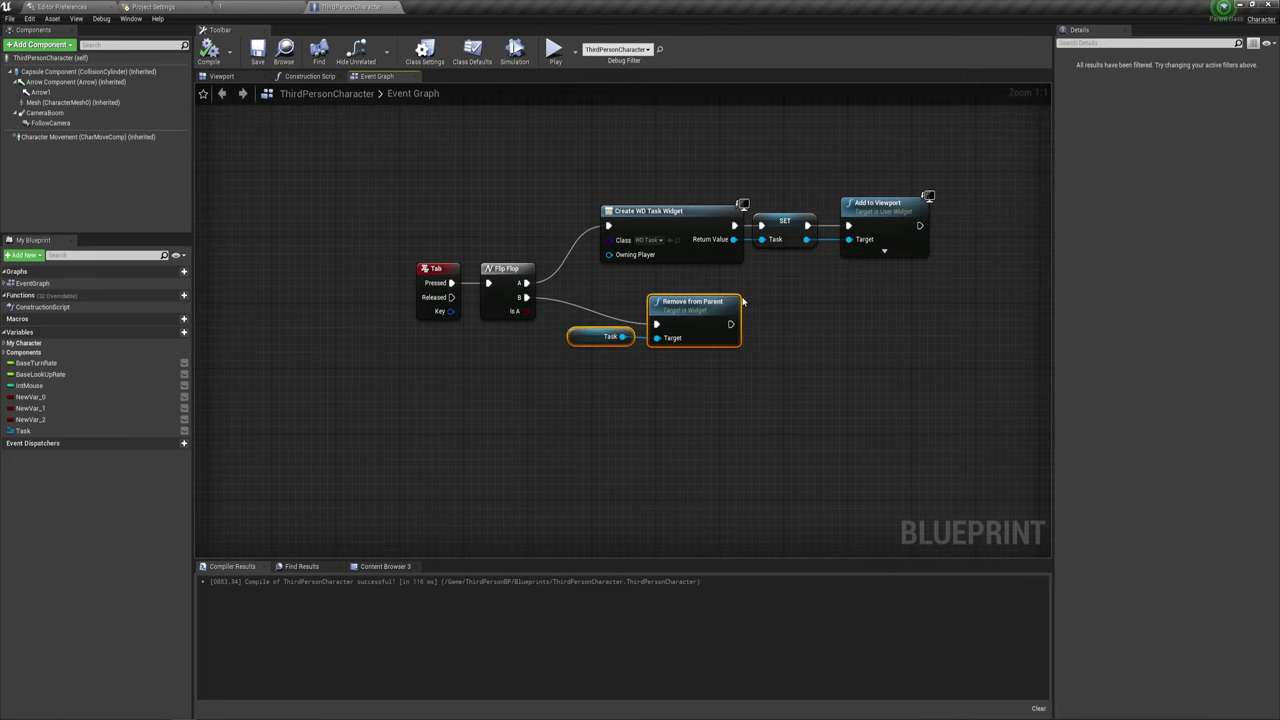
{"action": "left_click", "coordinate": [375, 305]}
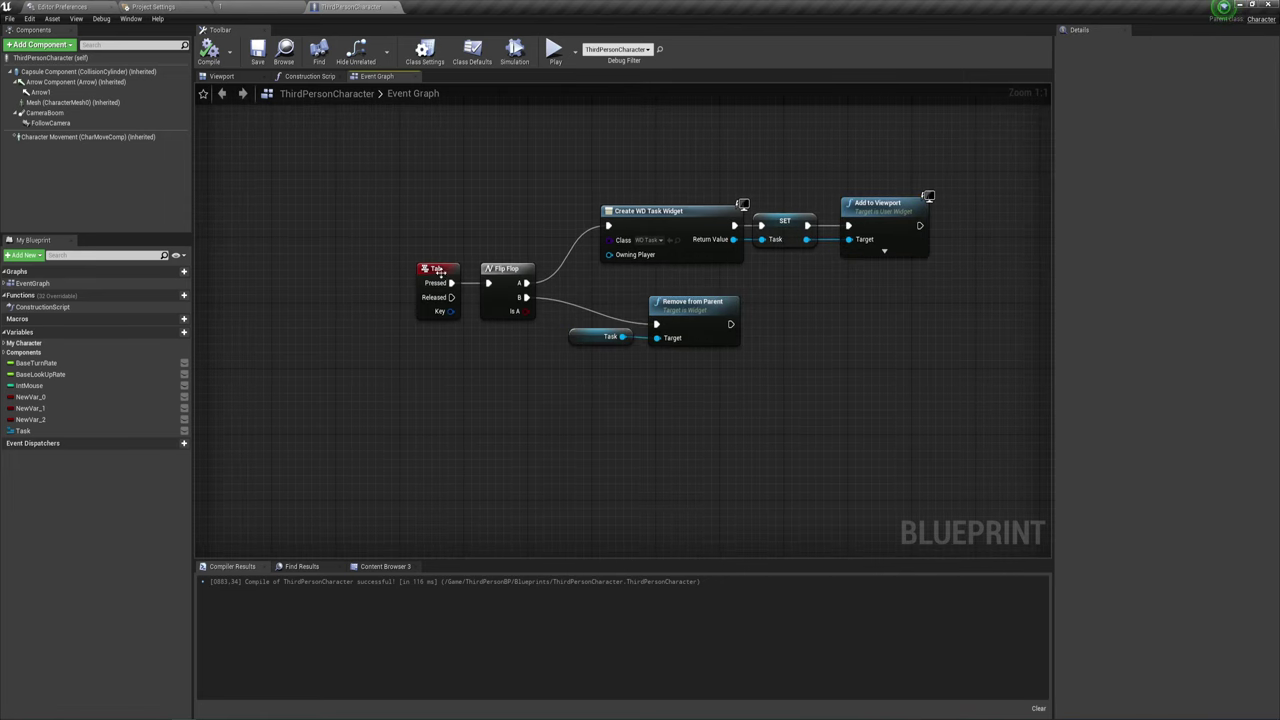
{"action": "left_click_drag", "start_coordinate": [438, 272], "coordinate": [430, 272]}
{"action": "left_click", "coordinate": [504, 278]}
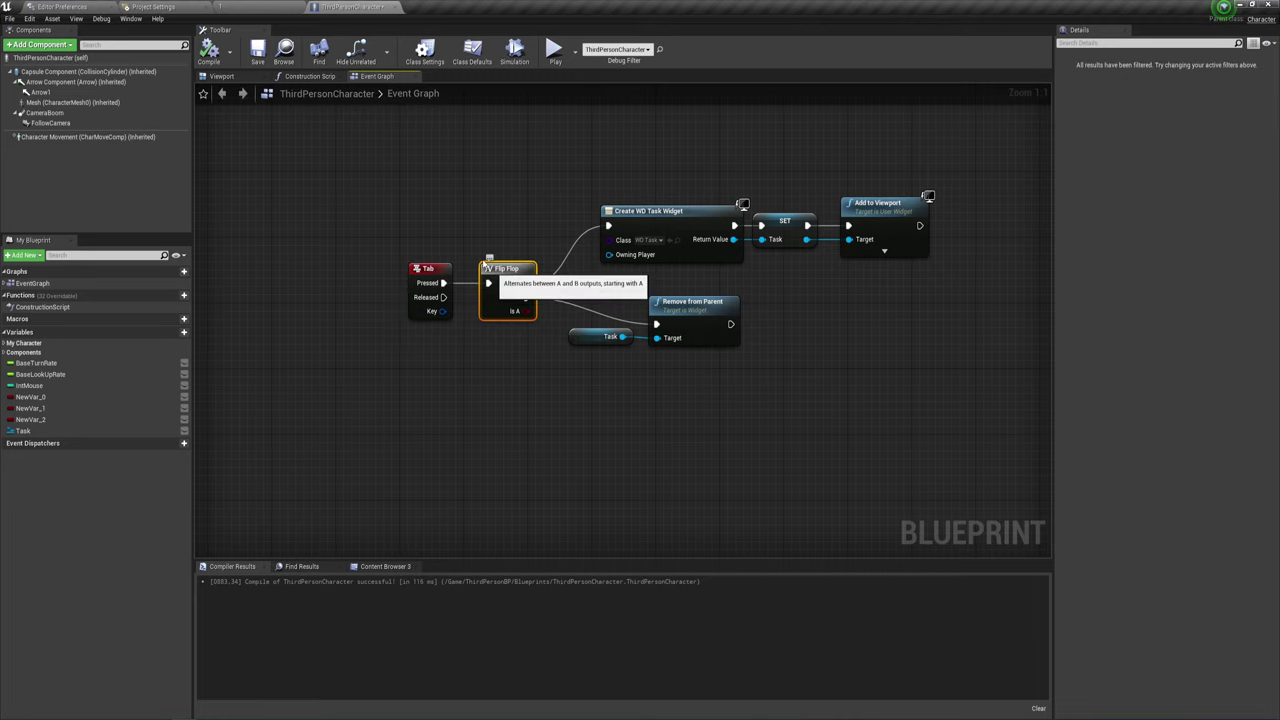
{"action": "right_click_drag", "start_coordinate": [583, 287], "coordinate": [543, 281]}
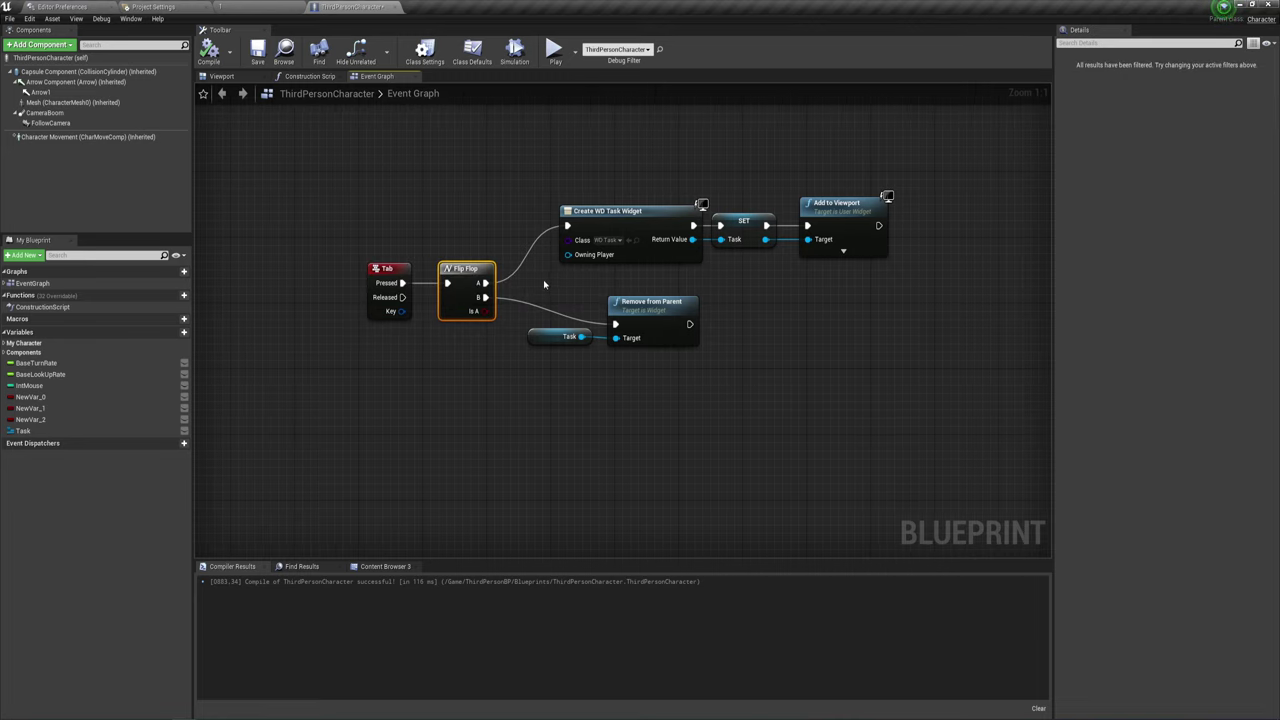
{"action": "left_click_drag", "start_coordinate": [543, 277], "coordinate": [830, 202]}
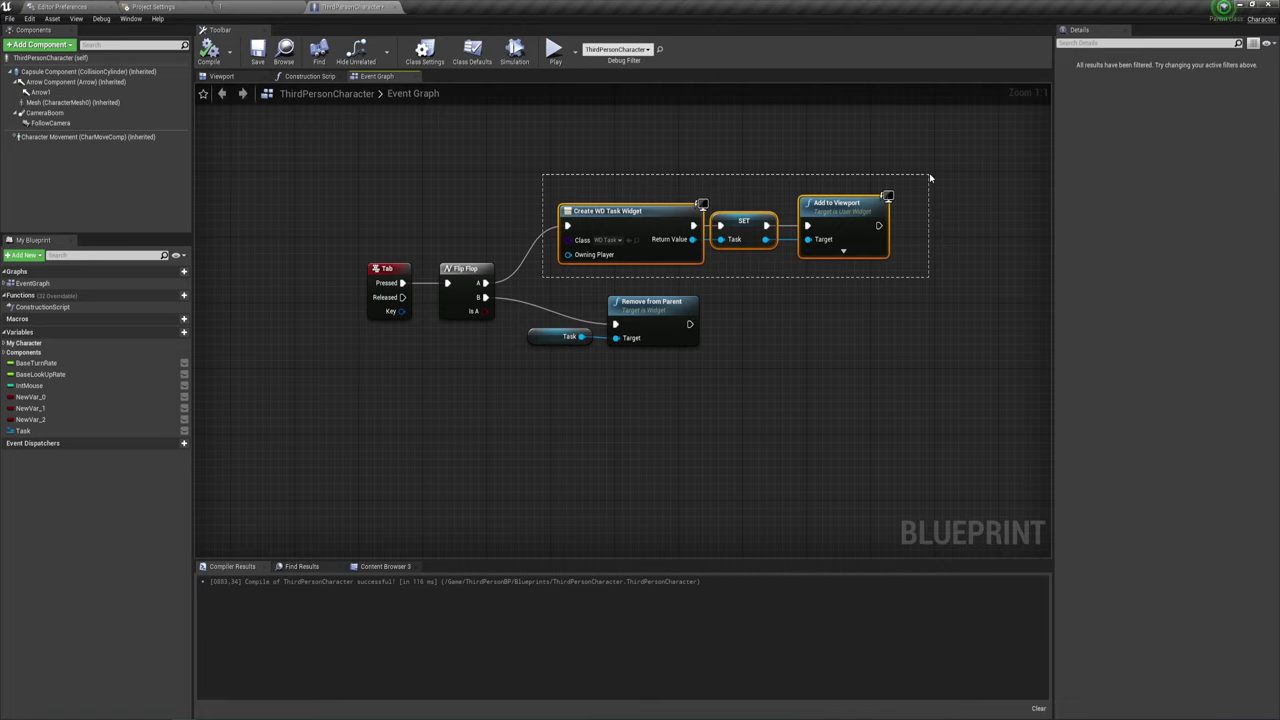
{"action": "left_click_drag", "start_coordinate": [929, 178], "coordinate": [929, 178]}
{"action": "left_click", "coordinate": [797, 269]}
{"action": "left_click_drag", "start_coordinate": [510, 401], "coordinate": [770, 289]}
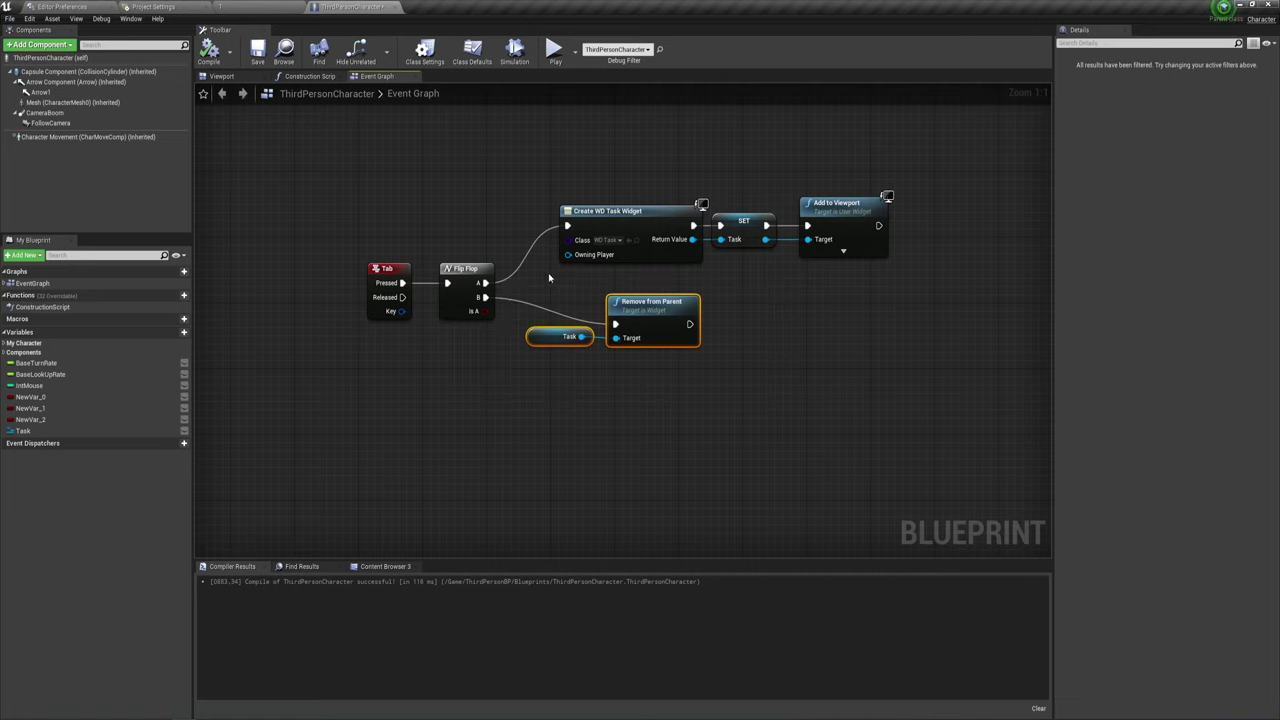
{"action": "left_click_drag", "start_coordinate": [548, 278], "coordinate": [770, 388]}
{"action": "left_click", "coordinate": [553, 52]}
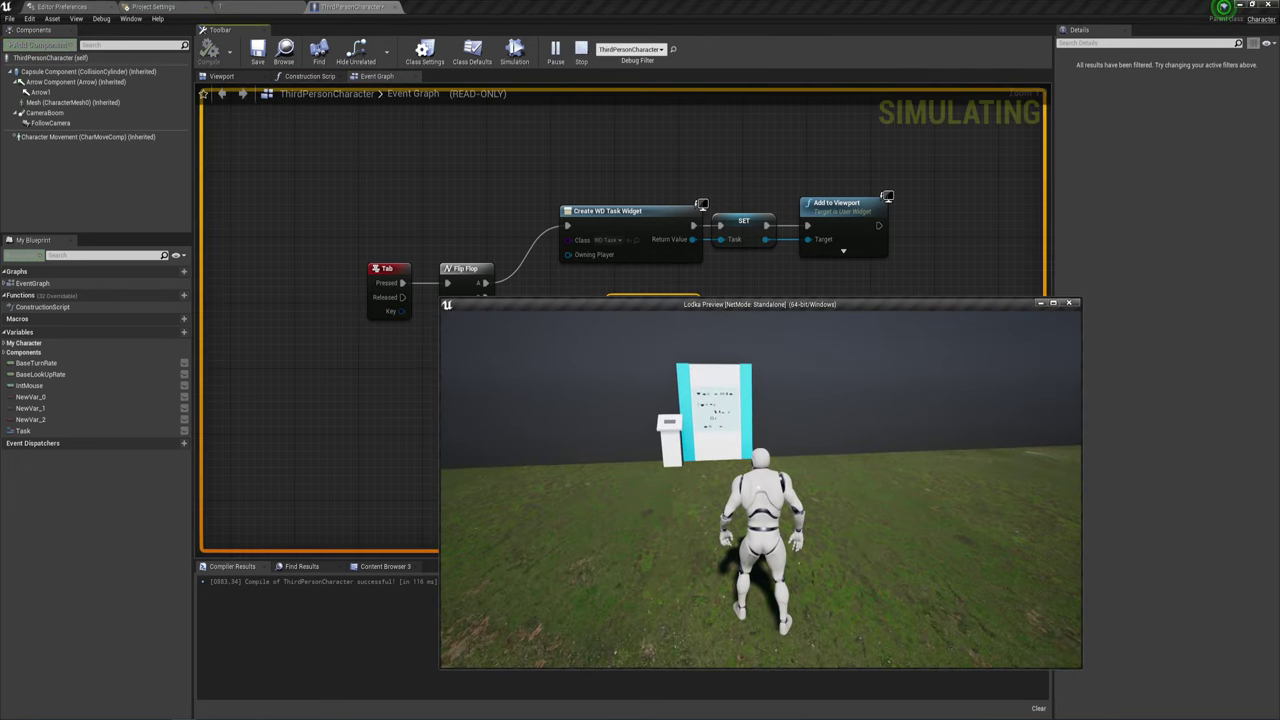
{"action": "key", "text": "Tab"}
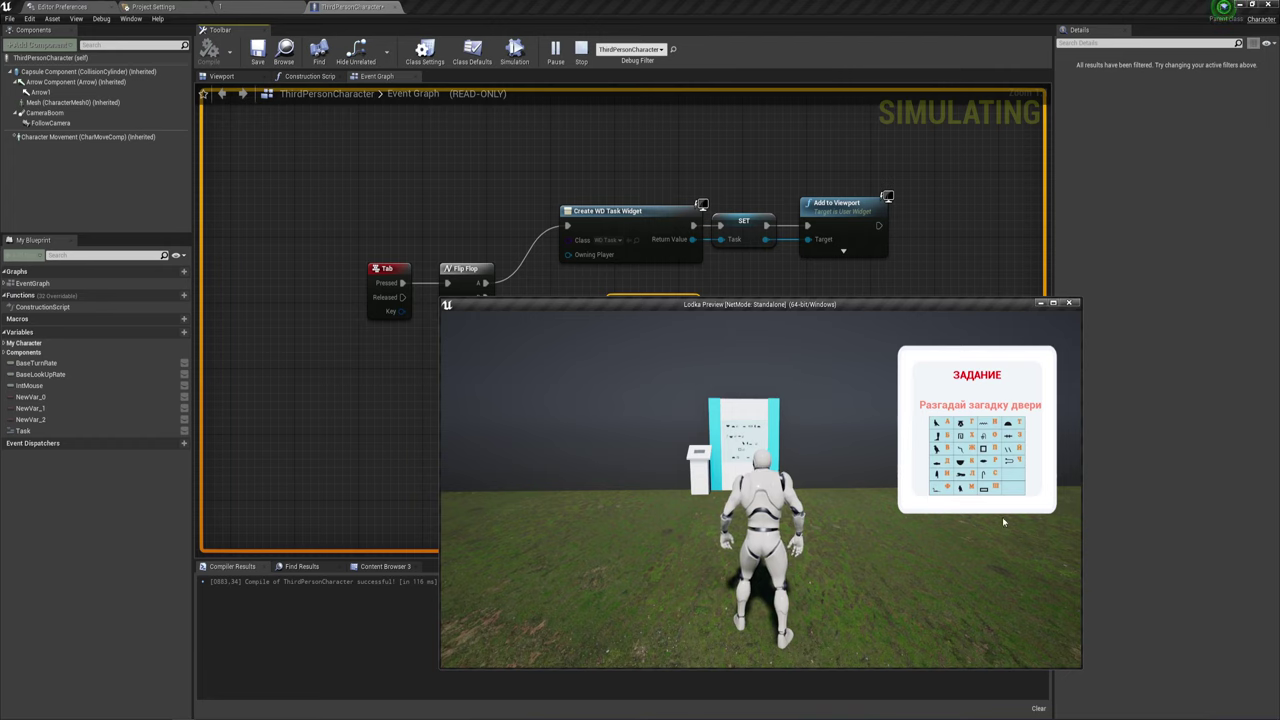
{"action": "double_click", "coordinate": [881, 304]}
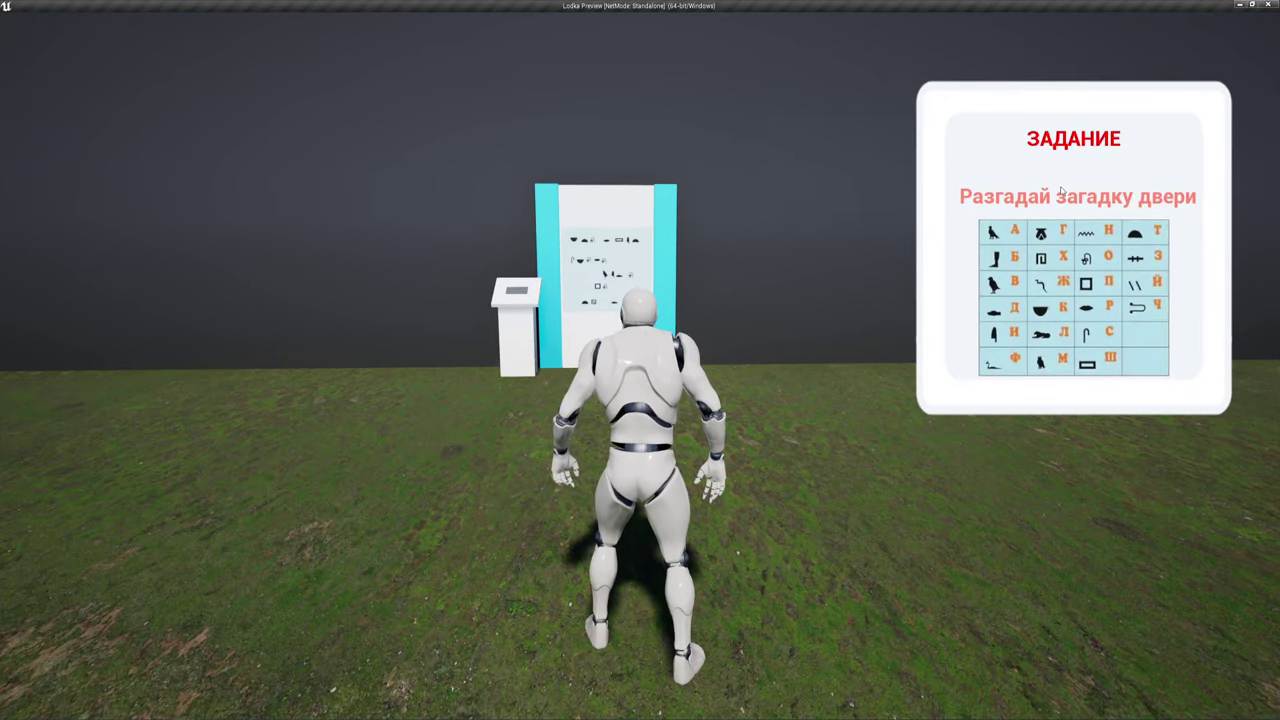
{"action": "left_click", "coordinate": [974, 171]}
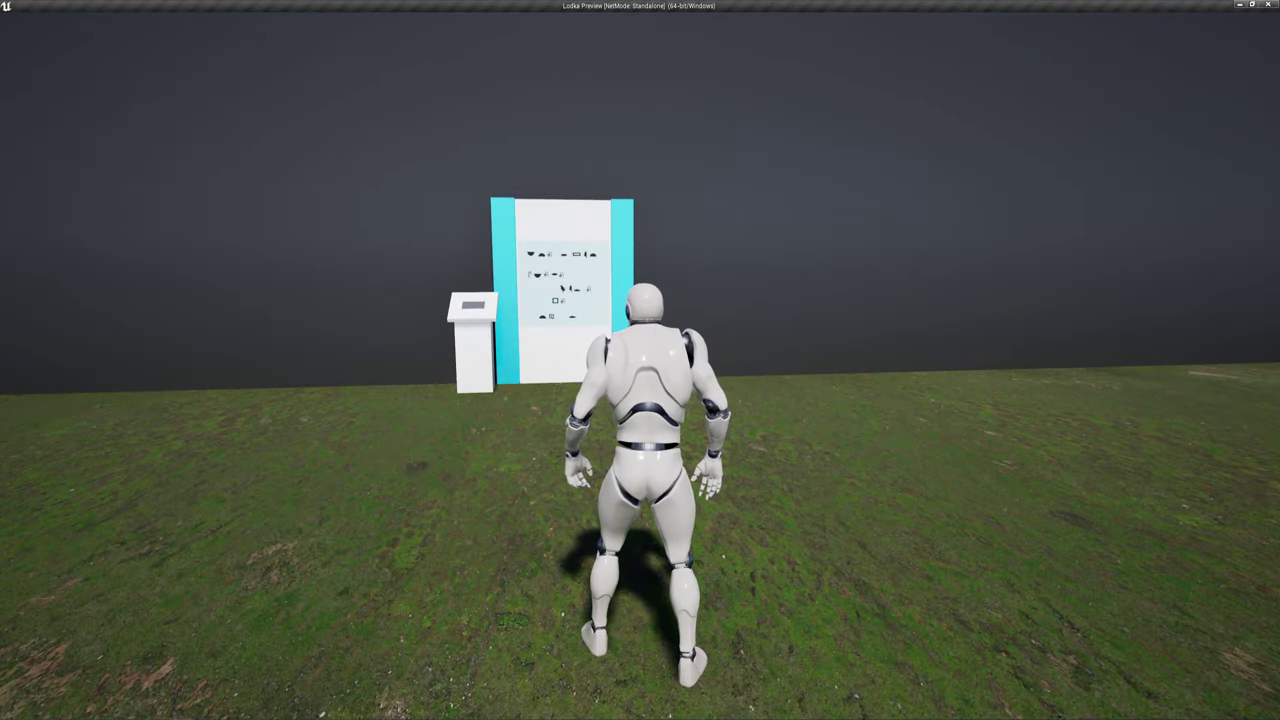
{"action": "key", "text": "w"}
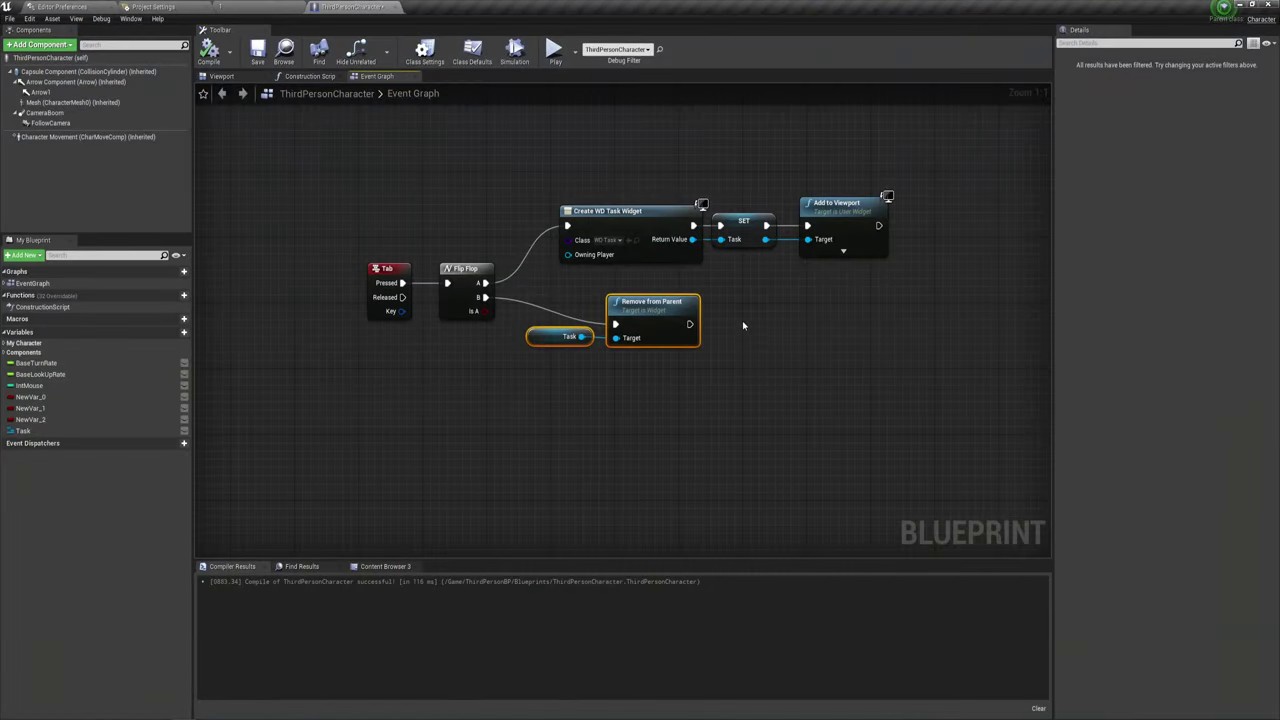
{"action": "right_click_drag", "start_coordinate": [742, 325], "coordinate": [725, 315]}
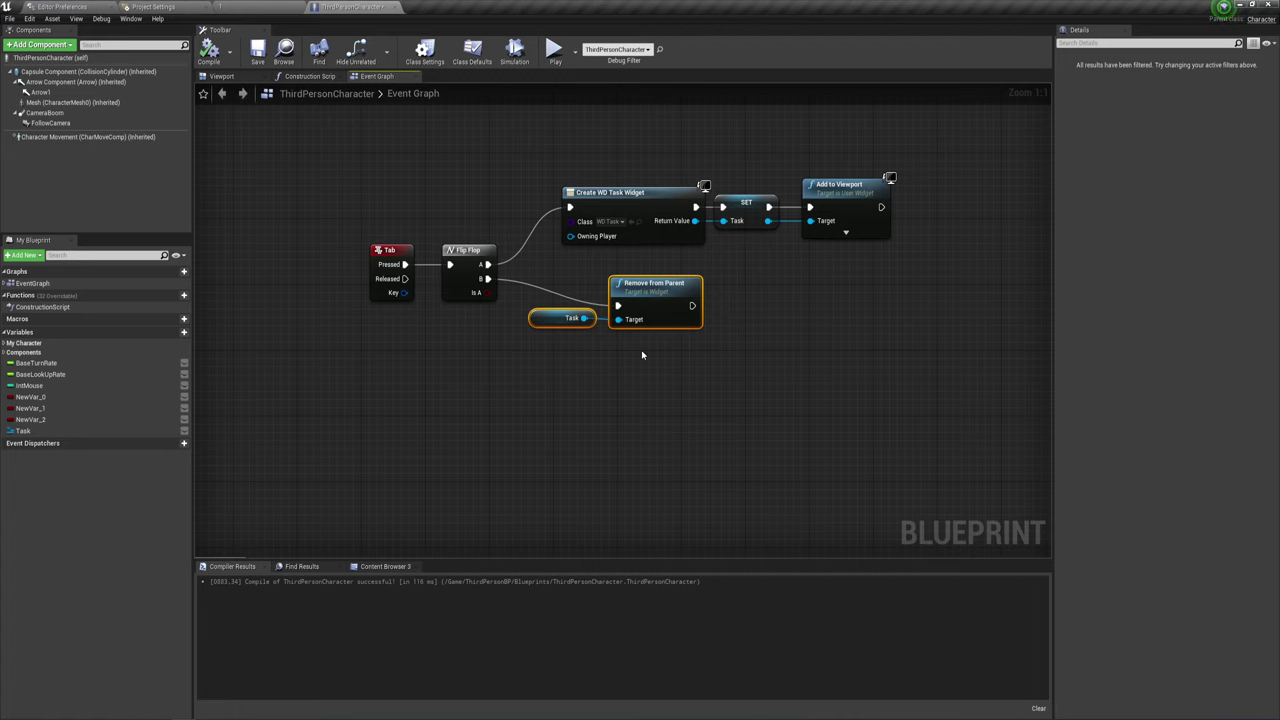
Step: Select the Tab, Flip Flop, Task and Remove from Parent nodes and move them lower
{"action": "right_click_drag", "start_coordinate": [475, 320], "coordinate": [446, 397]}
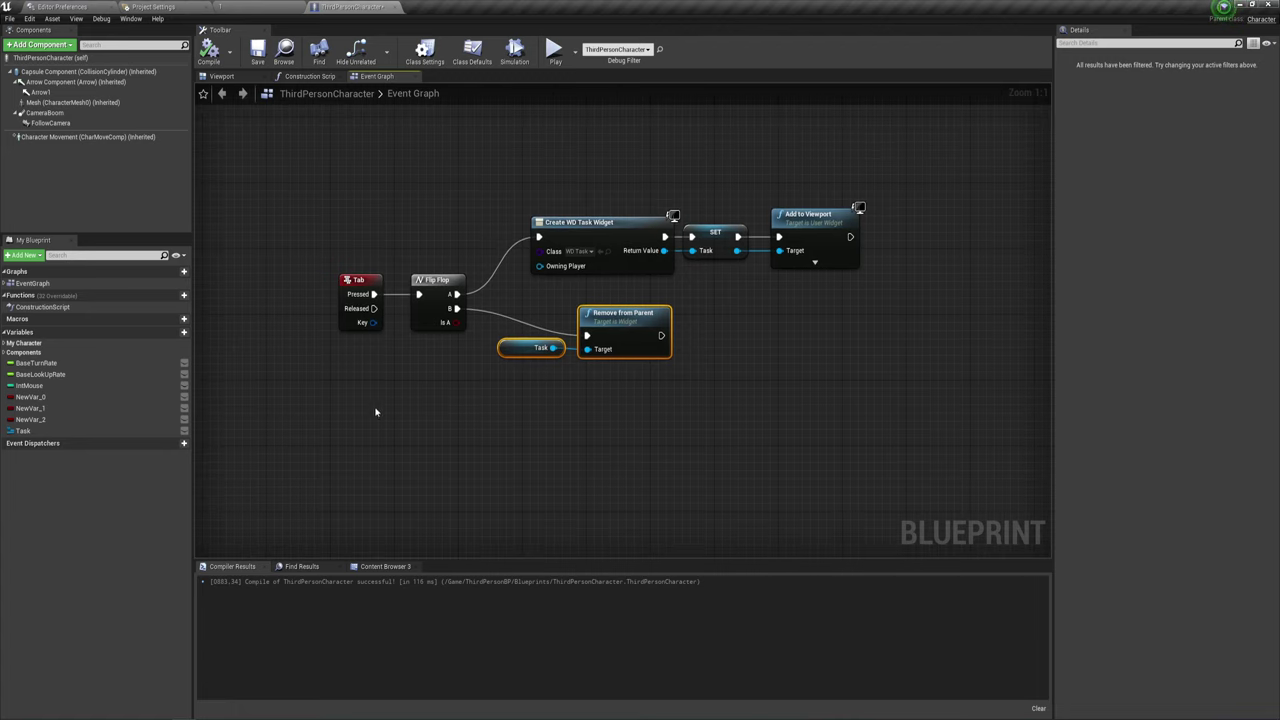
{"action": "left_click_drag", "start_coordinate": [555, 392], "coordinate": [802, 297]}
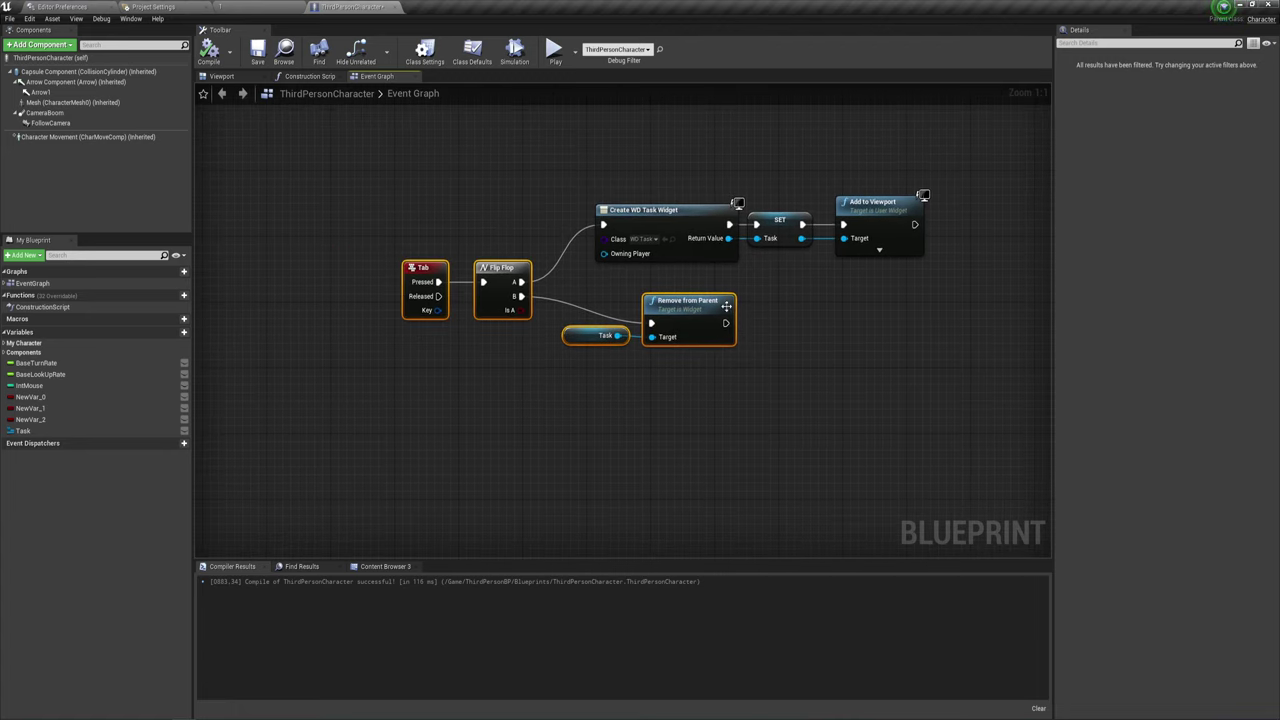
{"action": "left_click_drag", "start_coordinate": [726, 307], "coordinate": [718, 389]}
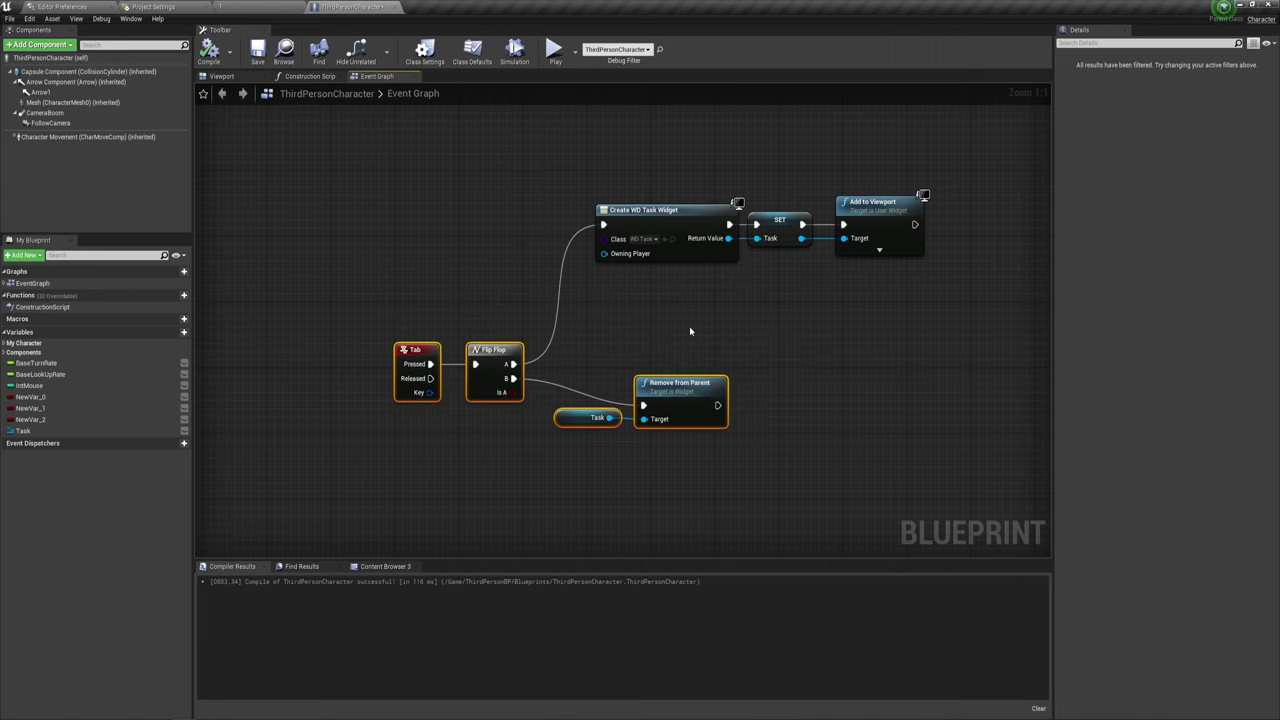
{"action": "right_click_drag", "start_coordinate": [689, 326], "coordinate": [743, 297]}
Step: Break Flip Flop's A wire to Create WD Task Widget and shift the Tab group right
{"action": "left_click", "coordinate": [613, 280], "text": "alt"}
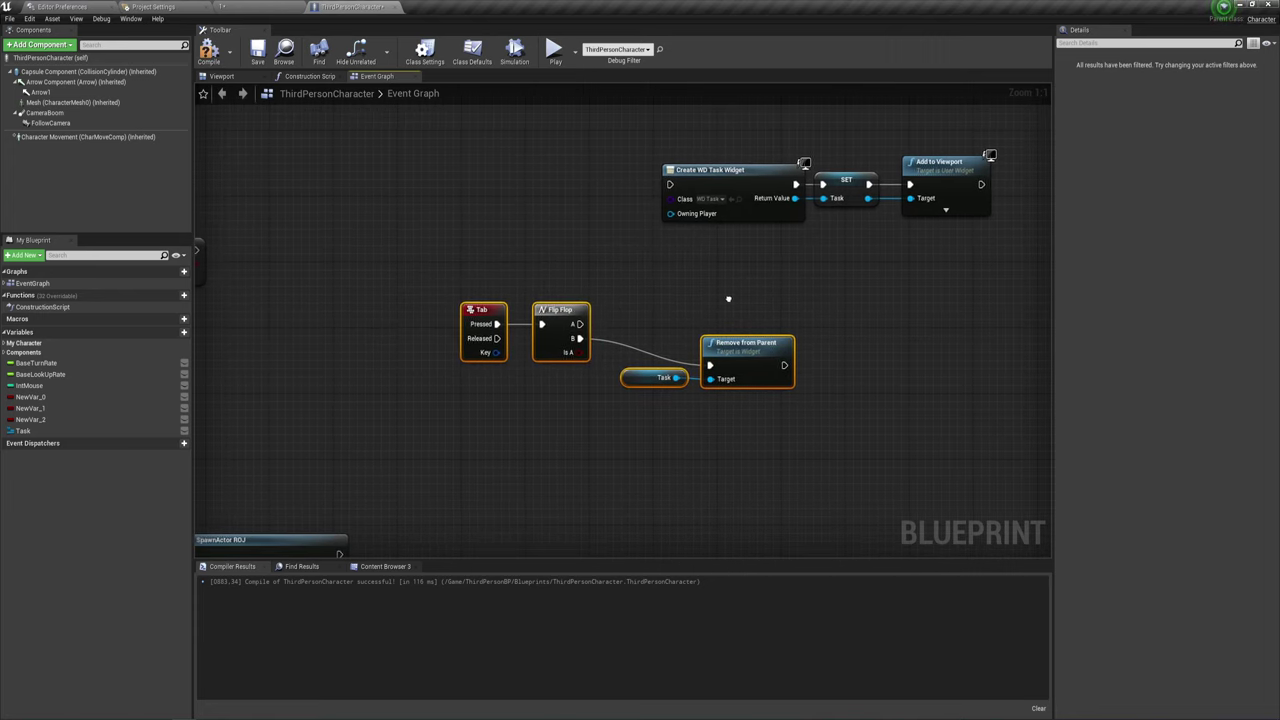
{"action": "right_click_drag", "start_coordinate": [677, 293], "coordinate": [675, 301]}
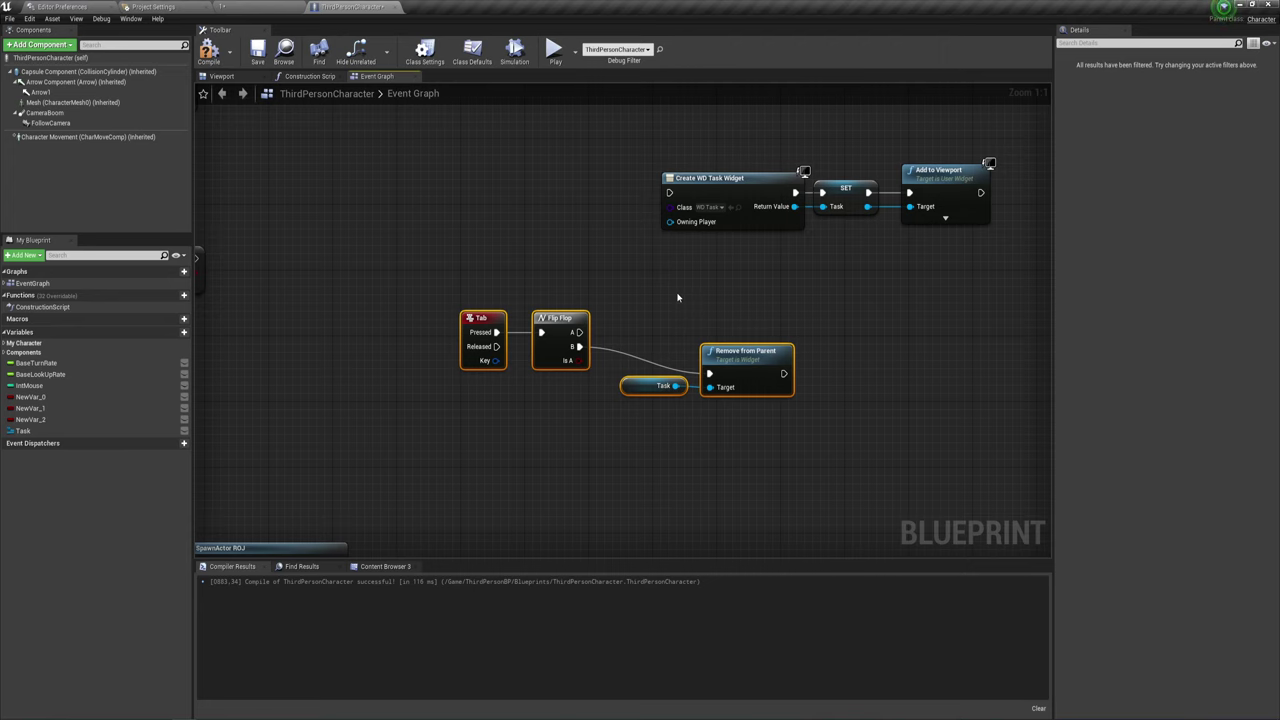
{"action": "left_click_drag", "start_coordinate": [727, 307], "coordinate": [703, 305]}
{"action": "left_click_drag", "start_coordinate": [745, 351], "coordinate": [945, 334]}
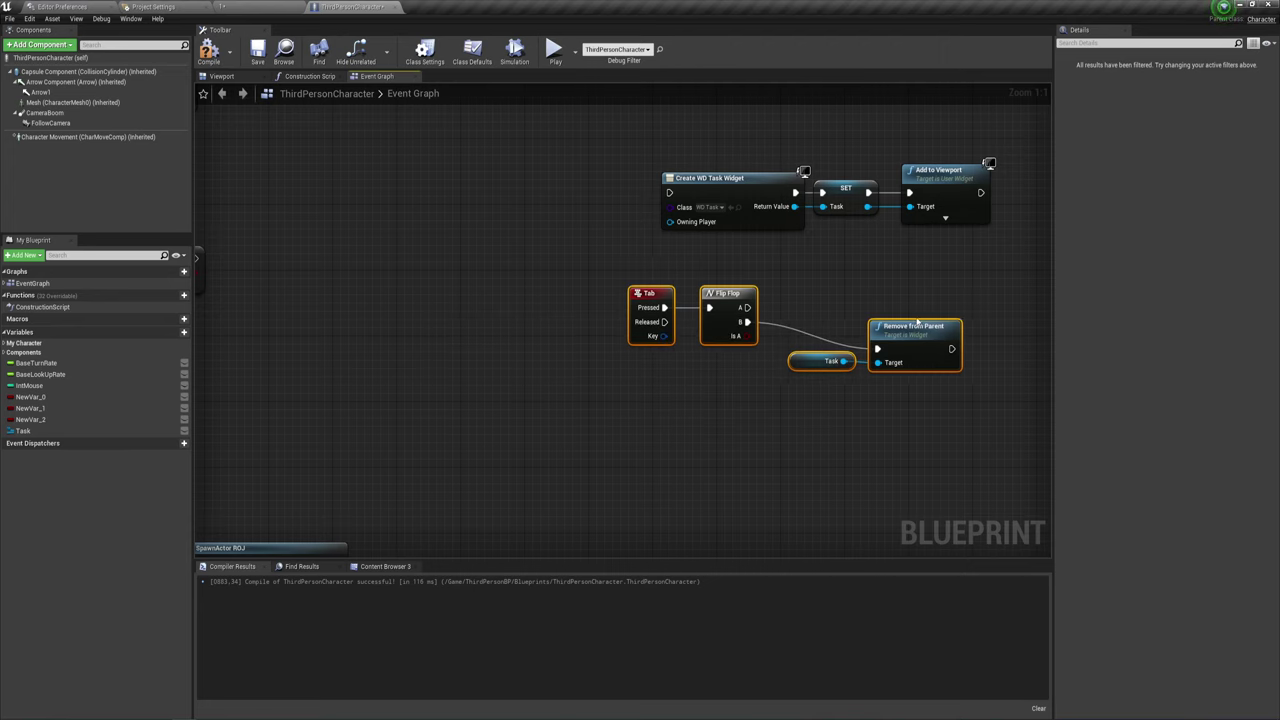
{"action": "mouse_move", "coordinate": [945, 334]}
{"action": "right_mouse_down"}
{"action": "mouse_move", "coordinate": [932, 364]}
{"action": "mouse_move", "coordinate": [994, 309]}
{"action": "right_mouse_up"}
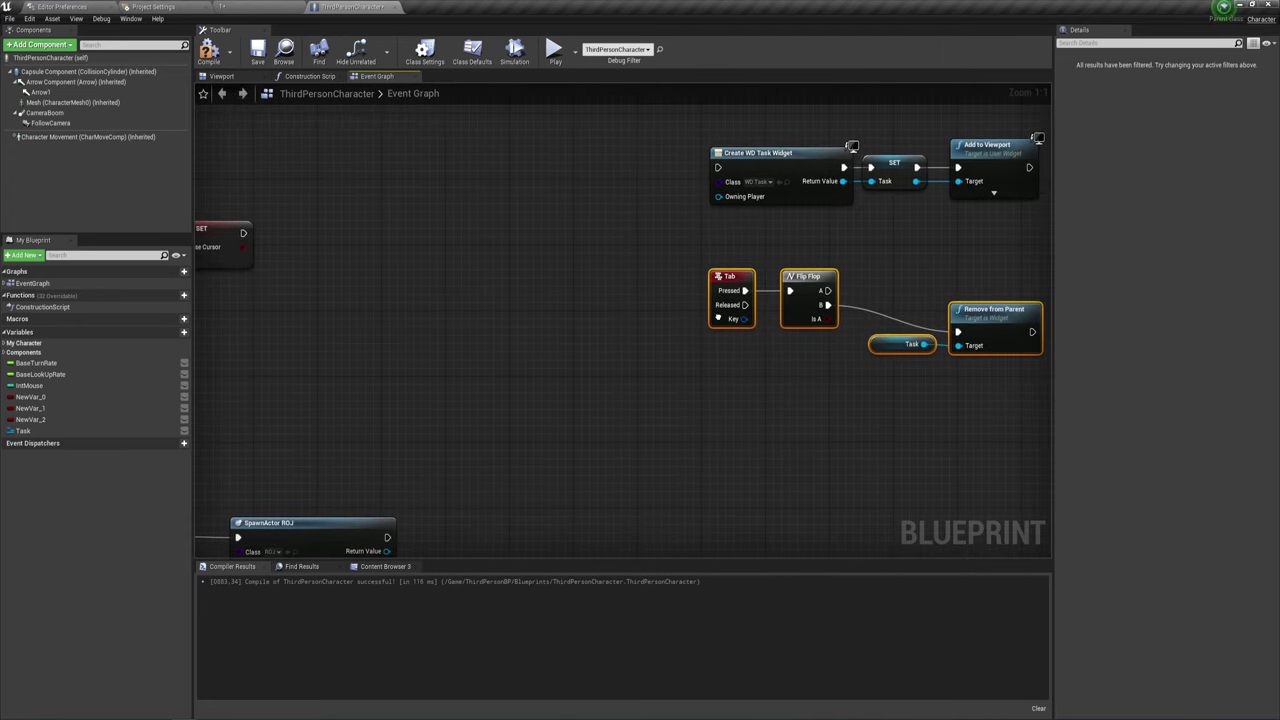
{"action": "right_click_drag", "start_coordinate": [501, 190], "coordinate": [468, 284]}
Step: Add an Event BeginPlay node beside Create WD Task Widget
{"action": "right_click", "coordinate": [547, 258]}
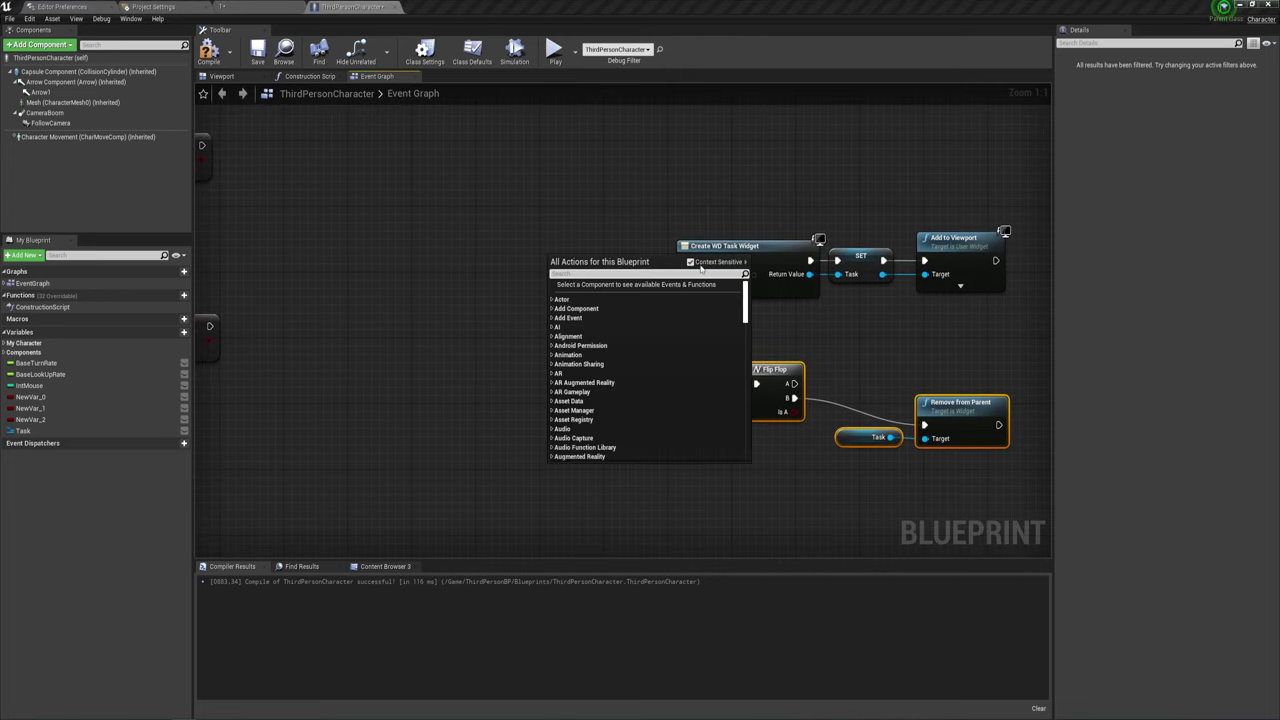
{"action": "left_click", "coordinate": [754, 196]}
{"action": "left_click_drag", "start_coordinate": [758, 202], "coordinate": [850, 307]}
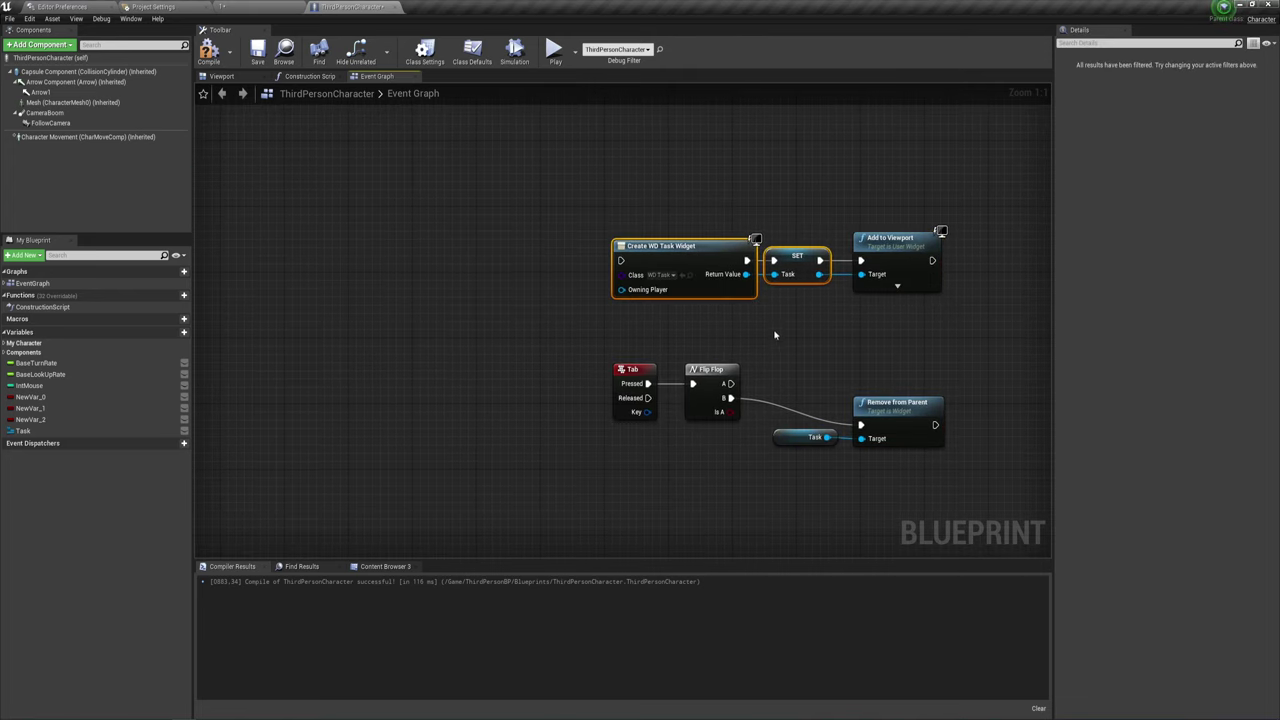
{"action": "right_click_drag", "start_coordinate": [771, 334], "coordinate": [793, 359]}
{"action": "right_click", "coordinate": [509, 329]}
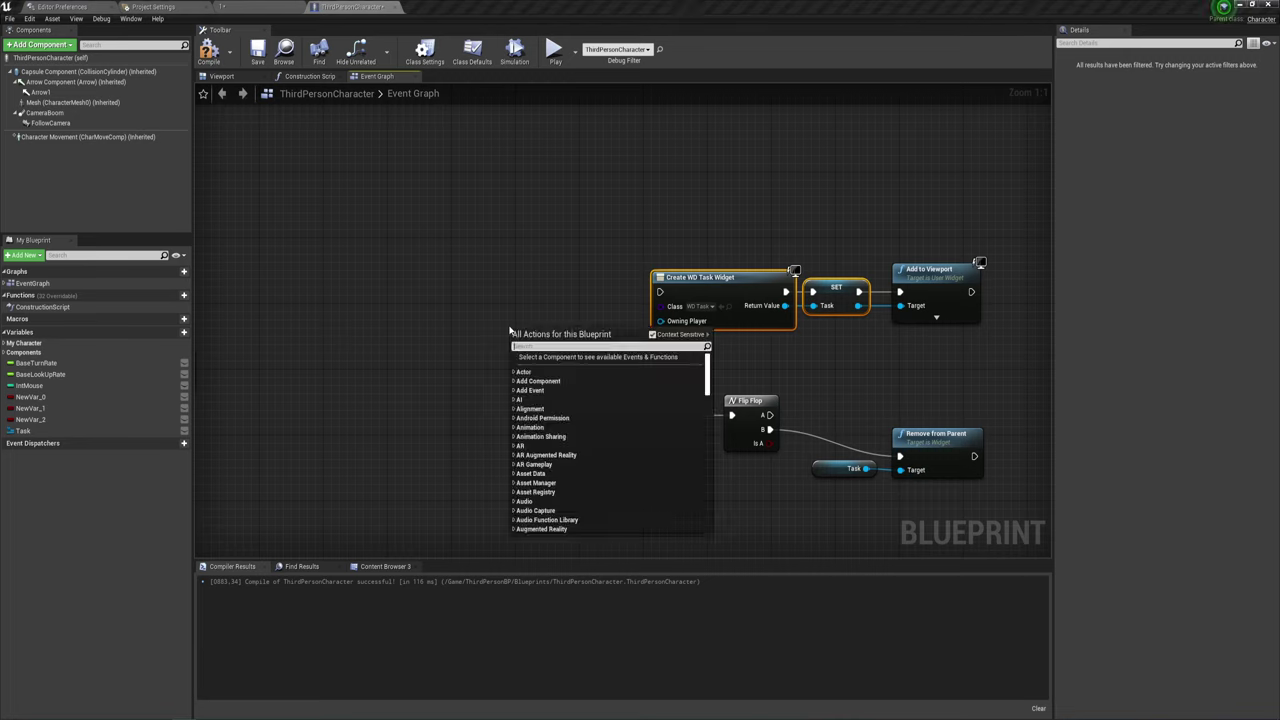
{"action": "type", "text": "begin"}
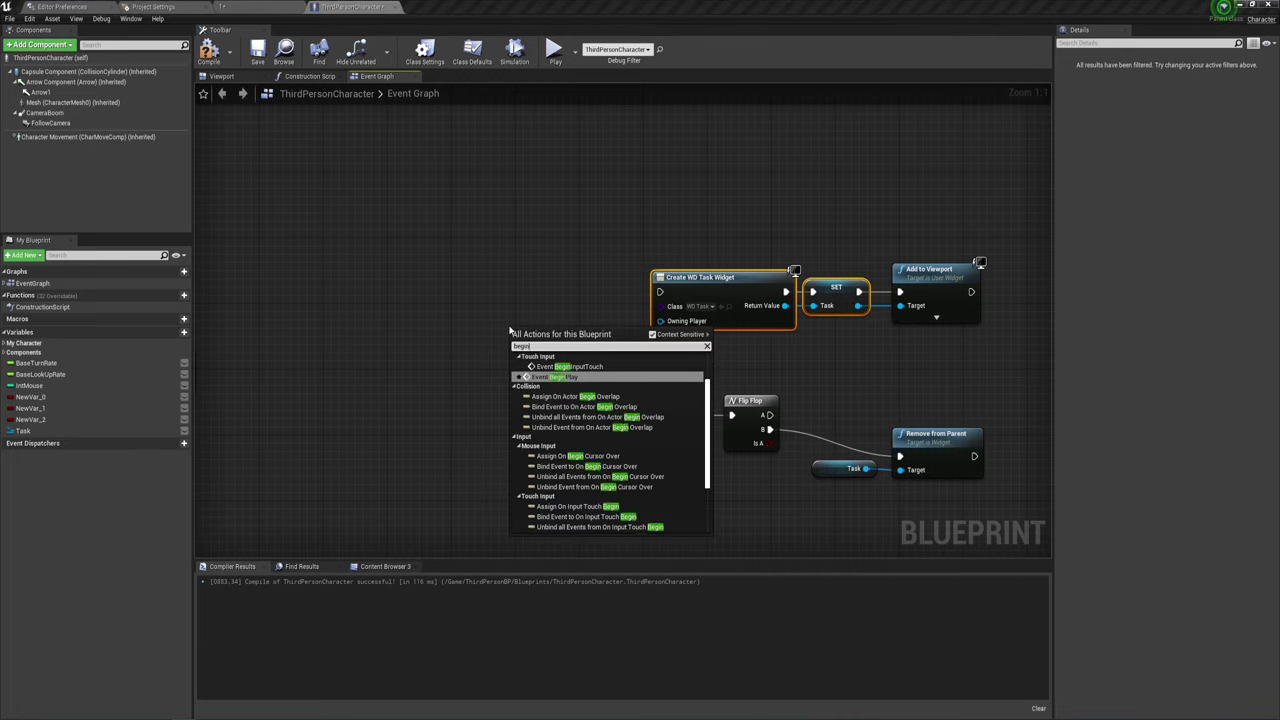
{"action": "left_click", "coordinate": [562, 377]}
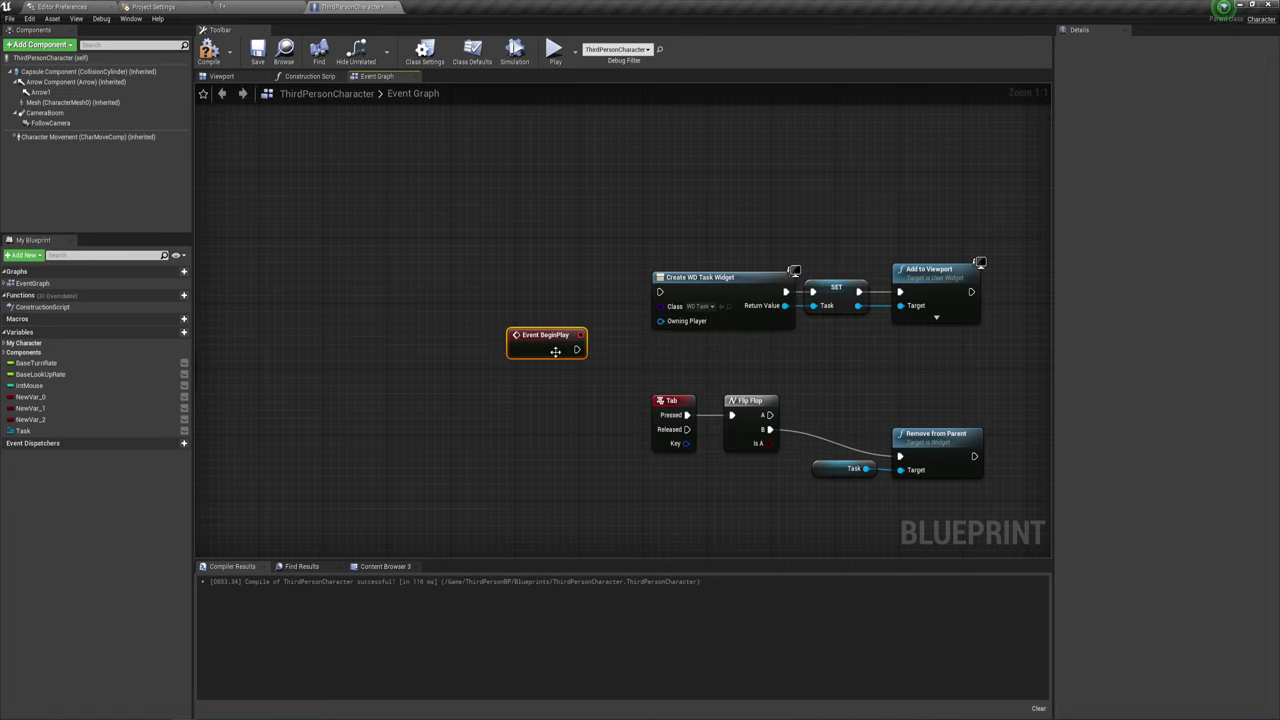
{"action": "mouse_move", "coordinate": [541, 335]}
{"action": "left_mouse_down"}
{"action": "mouse_move", "coordinate": [541, 278]}
{"action": "mouse_move", "coordinate": [661, 293]}
{"action": "mouse_move", "coordinate": [576, 328]}
{"action": "left_mouse_up"}
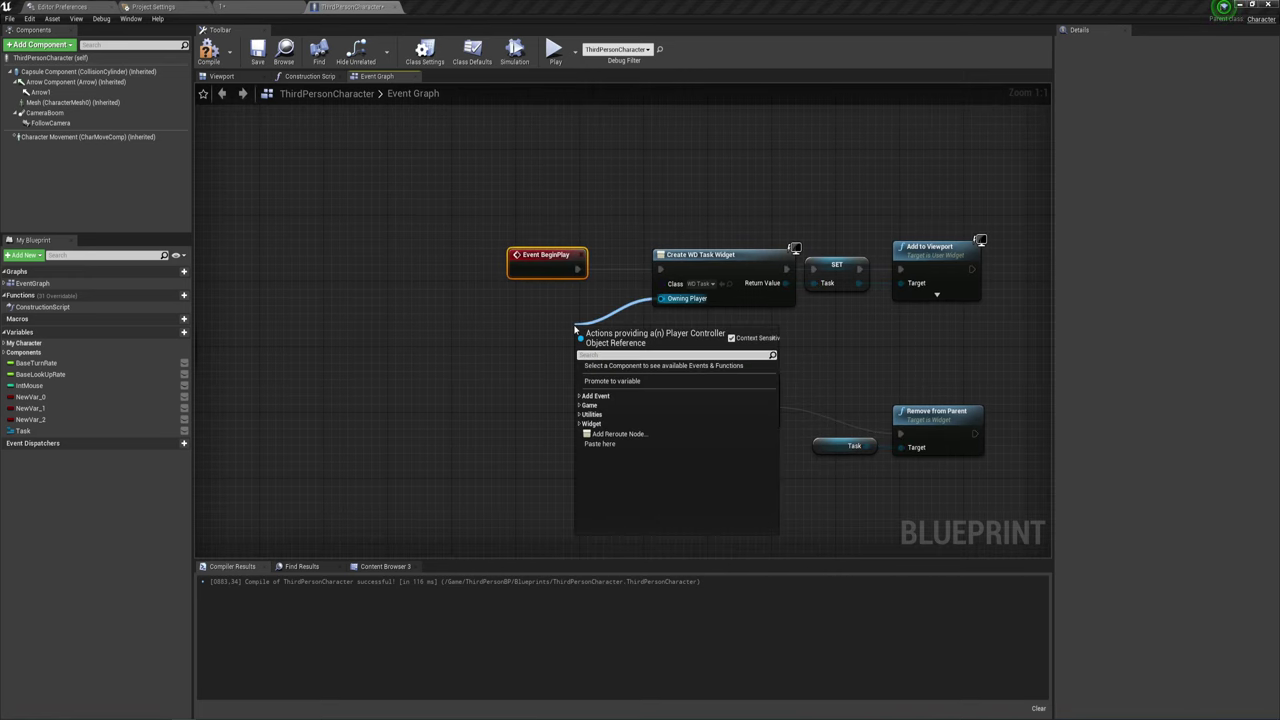
Step: Feed Owning Player from a Get Player Controller node placed under Event BeginPlay
{"action": "type", "text": "get"}
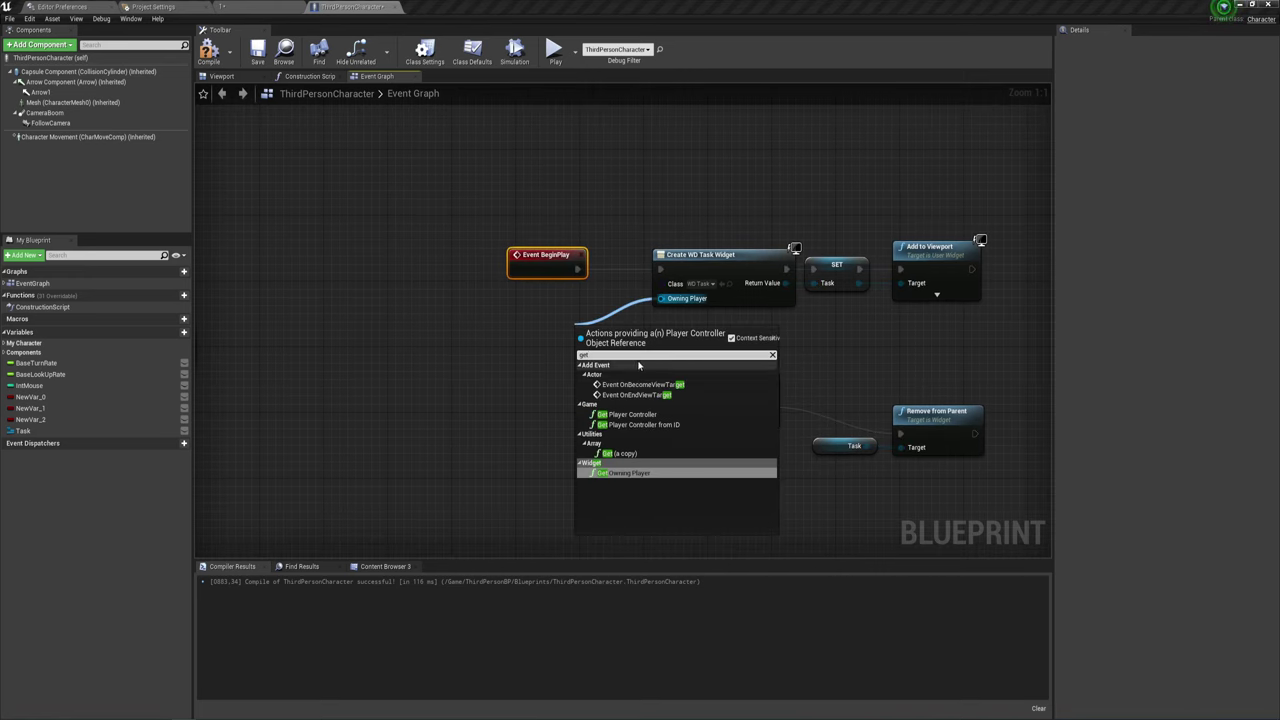
{"action": "left_click", "coordinate": [628, 414]}
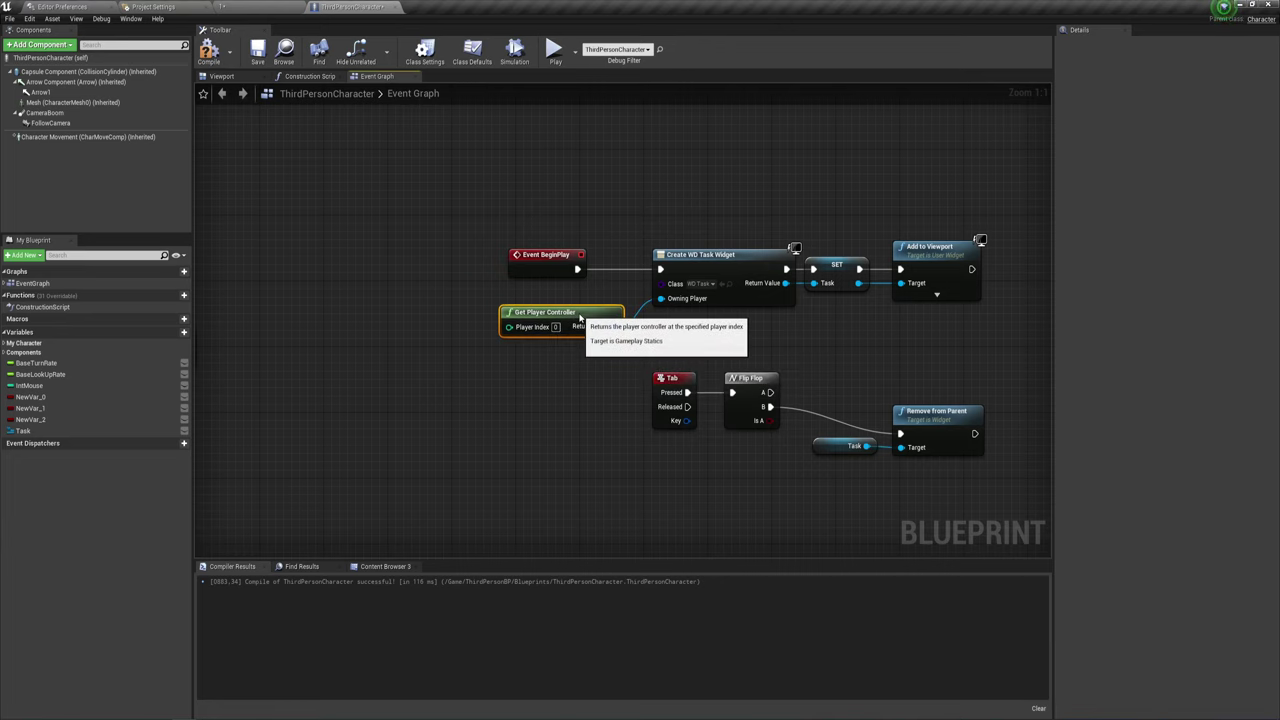
{"action": "left_click_drag", "start_coordinate": [649, 332], "coordinate": [586, 316]}
{"action": "right_click_drag", "start_coordinate": [527, 209], "coordinate": [461, 209]}
{"action": "mouse_move", "coordinate": [431, 221]}
{"action": "left_mouse_down"}
{"action": "mouse_move", "coordinate": [673, 363]}
{"action": "mouse_move", "coordinate": [684, 347]}
{"action": "left_mouse_up"}
Step: Reposition Add to Viewport beside SET and wire SET's Task output into its Target
{"action": "right_click_drag", "start_coordinate": [805, 328], "coordinate": [698, 321]}
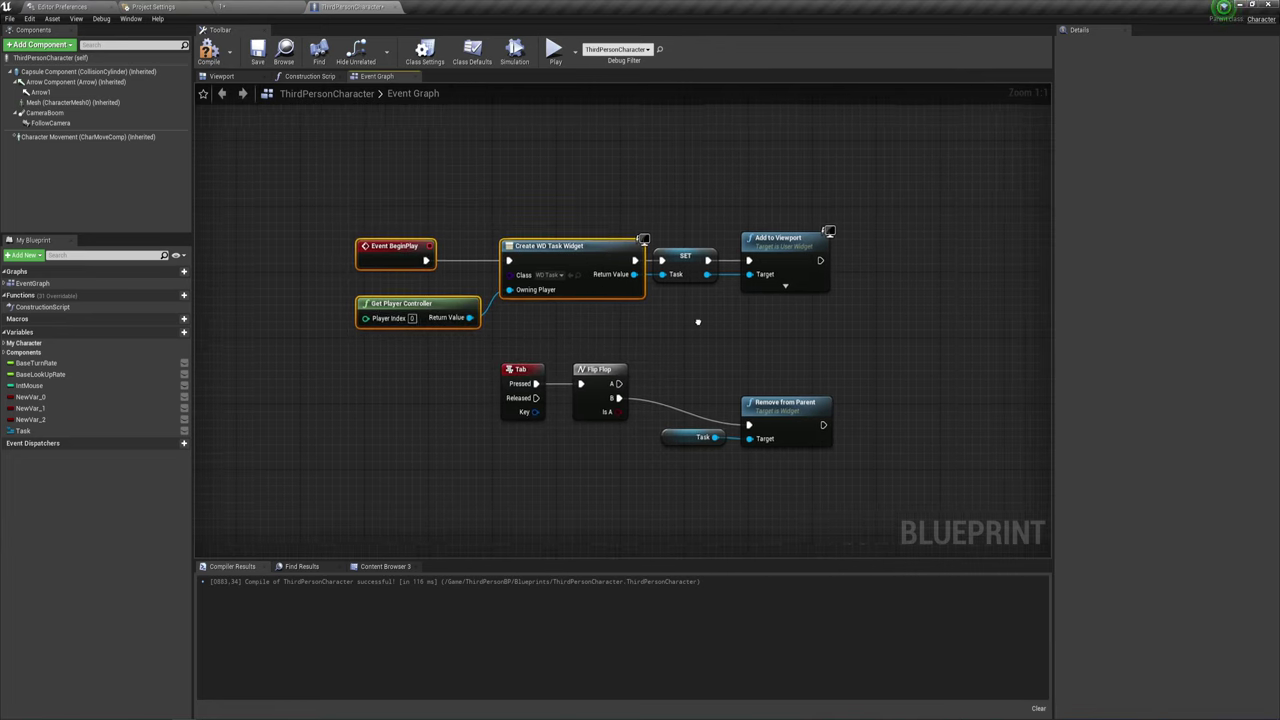
{"action": "left_click", "coordinate": [744, 342]}
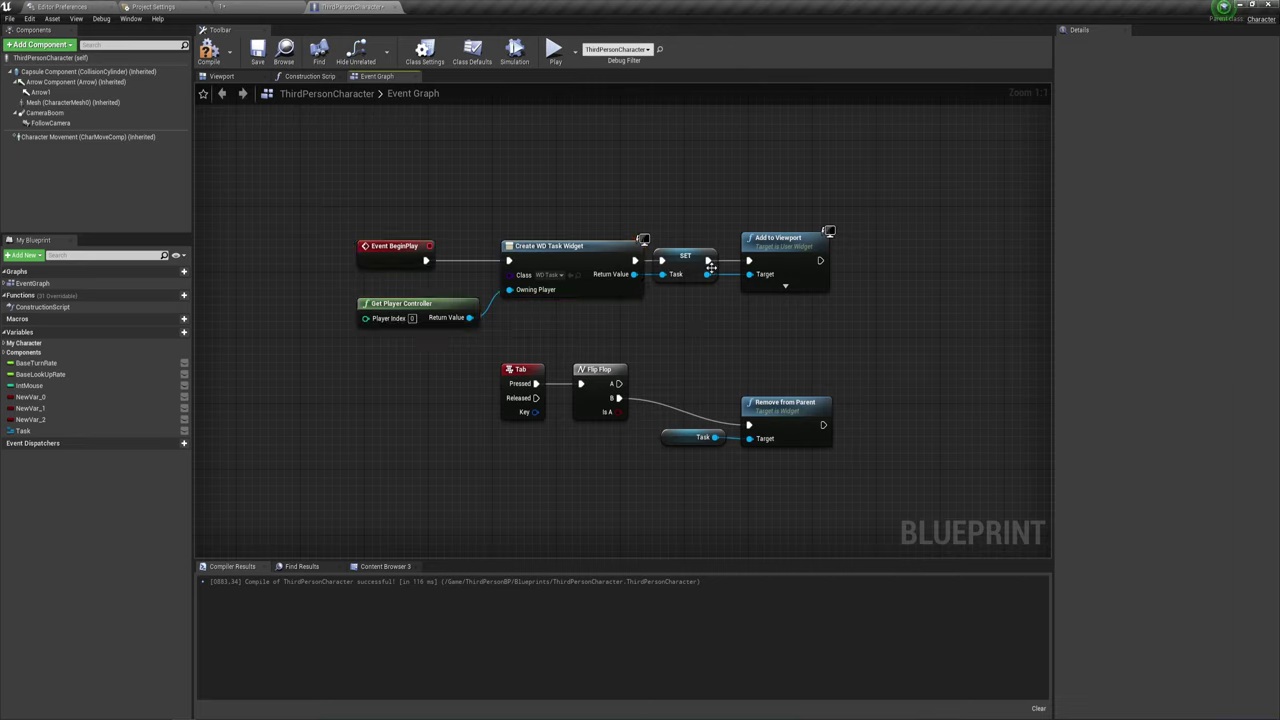
{"action": "left_click_drag", "start_coordinate": [703, 329], "coordinate": [702, 326]}
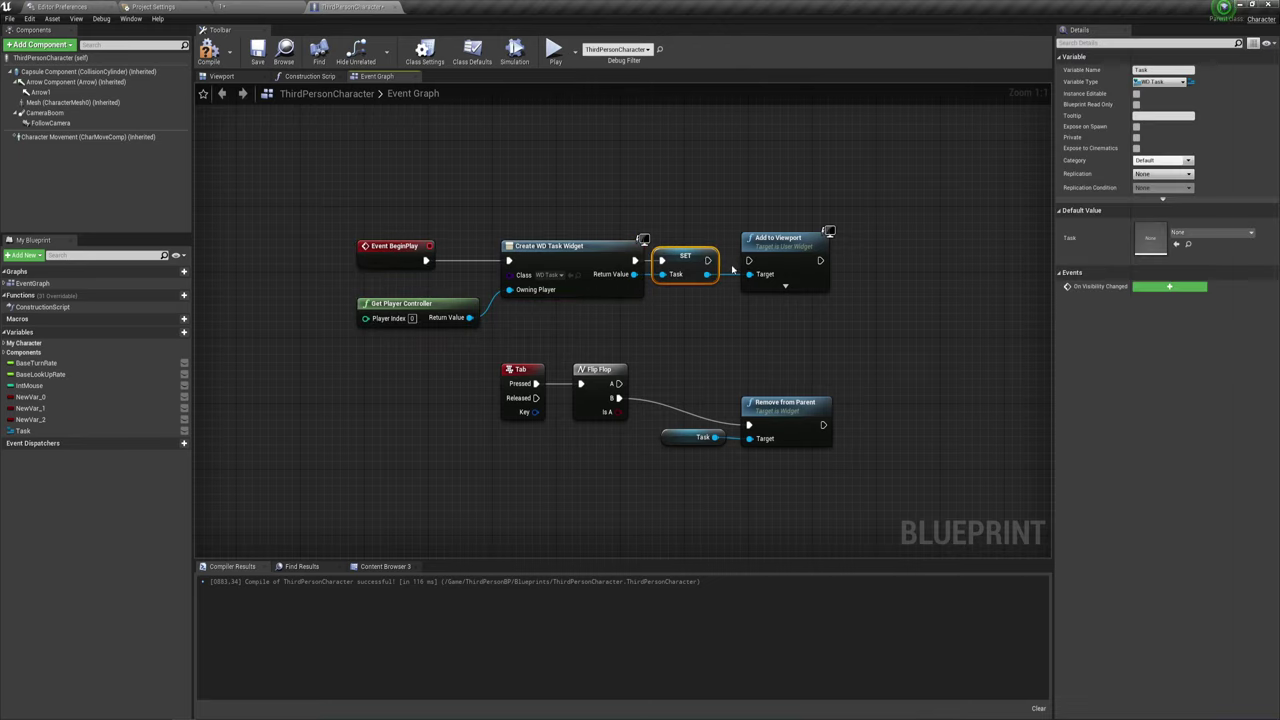
{"action": "left_click", "coordinate": [733, 283]}
{"action": "left_click_drag", "start_coordinate": [778, 247], "coordinate": [529, 427]}
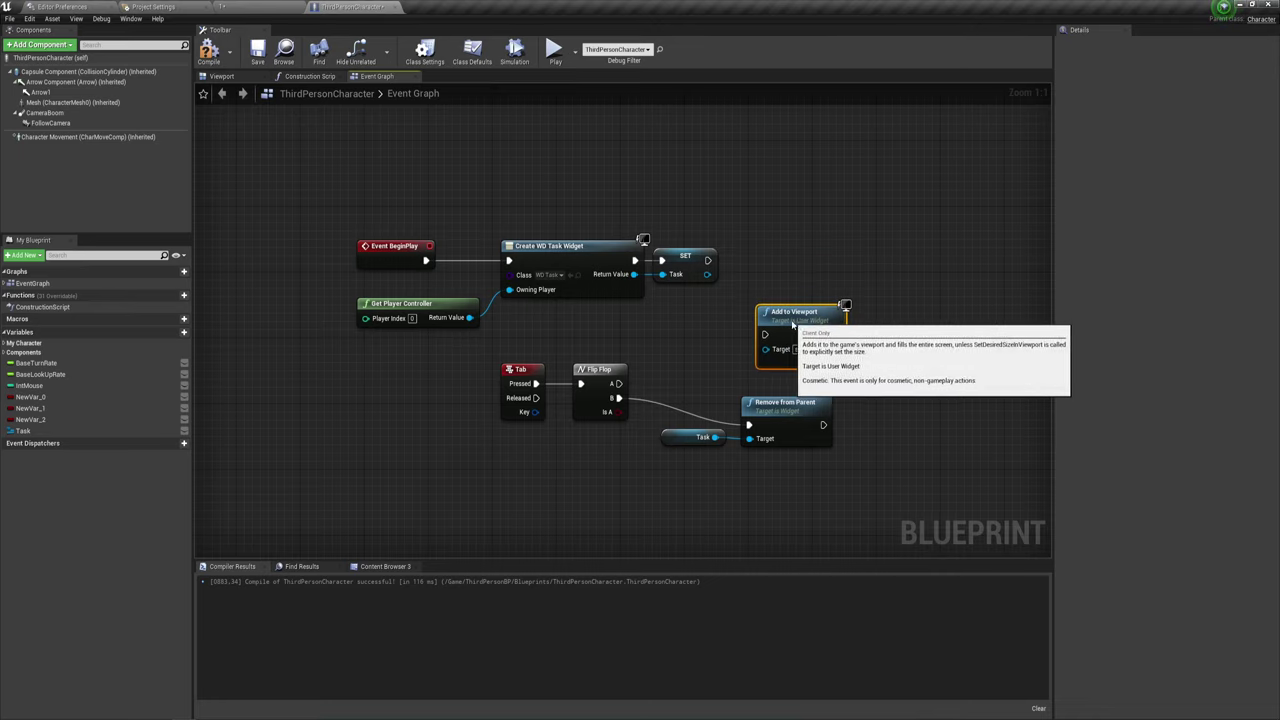
{"action": "right_click_drag", "start_coordinate": [530, 455], "coordinate": [582, 229]}
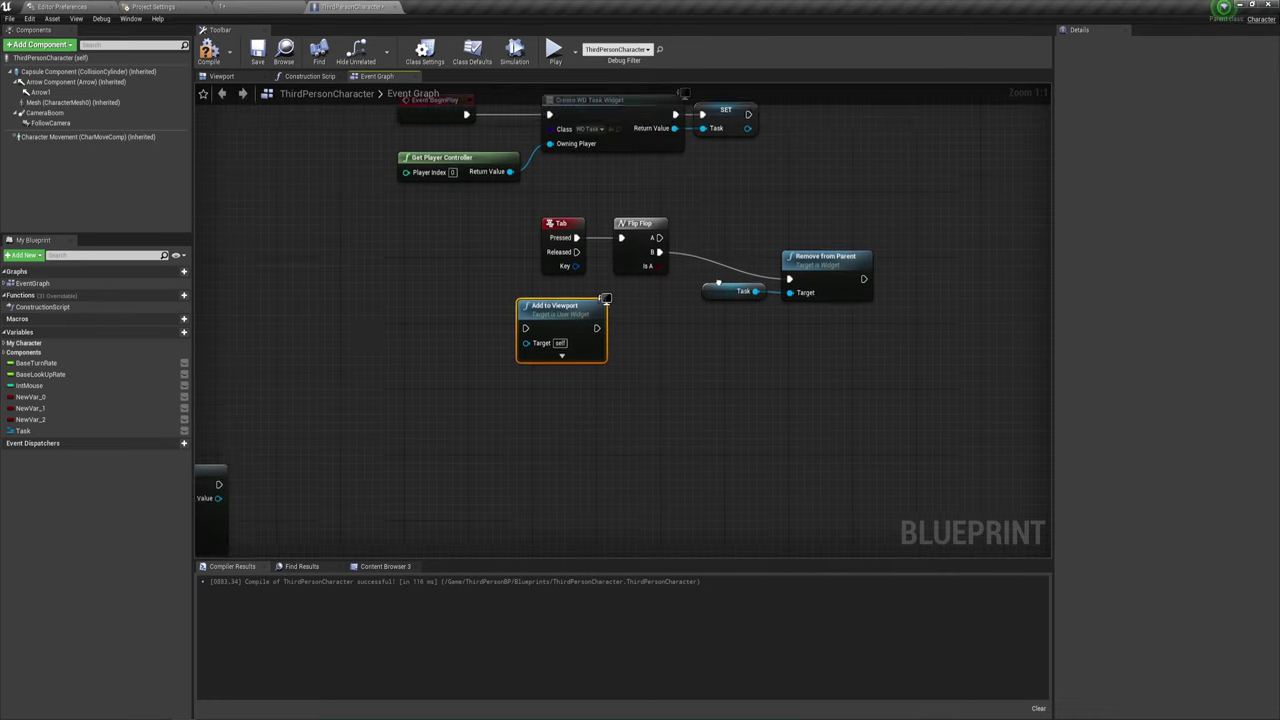
{"action": "left_click_drag", "start_coordinate": [565, 241], "coordinate": [575, 316]}
{"action": "right_click_drag", "start_coordinate": [723, 289], "coordinate": [714, 391]}
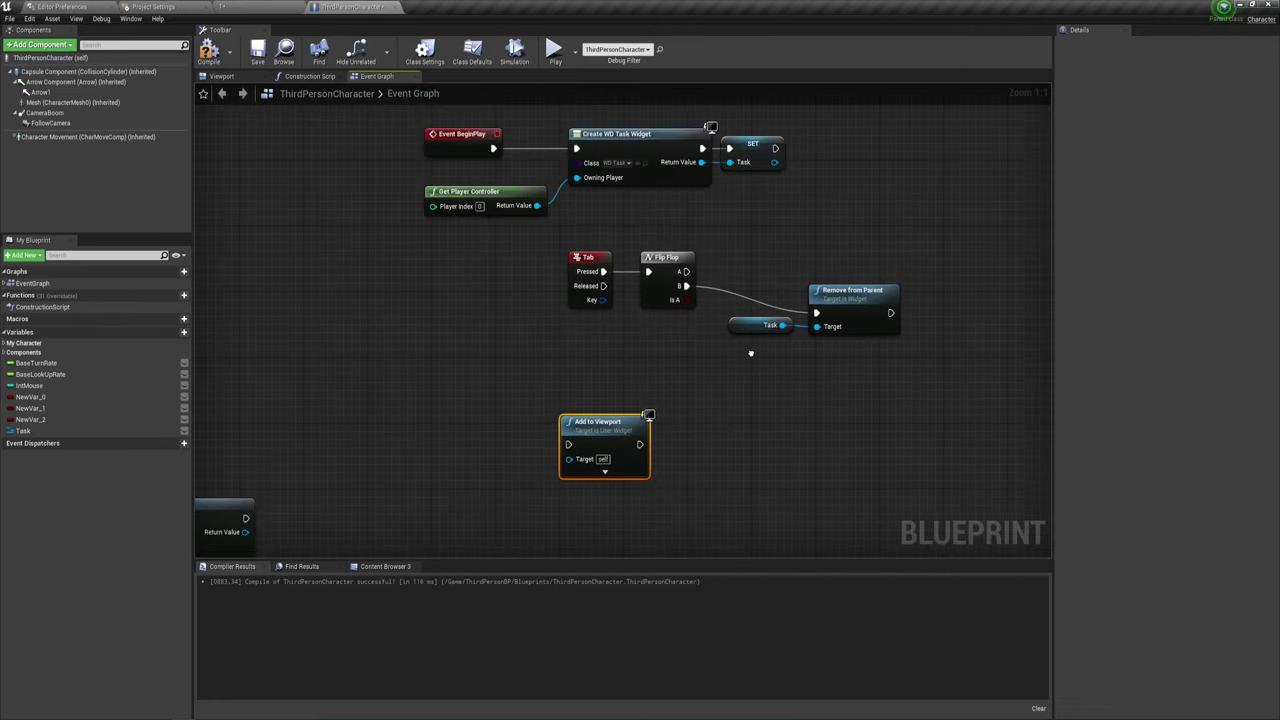
{"action": "left_click_drag", "start_coordinate": [572, 419], "coordinate": [823, 183]}
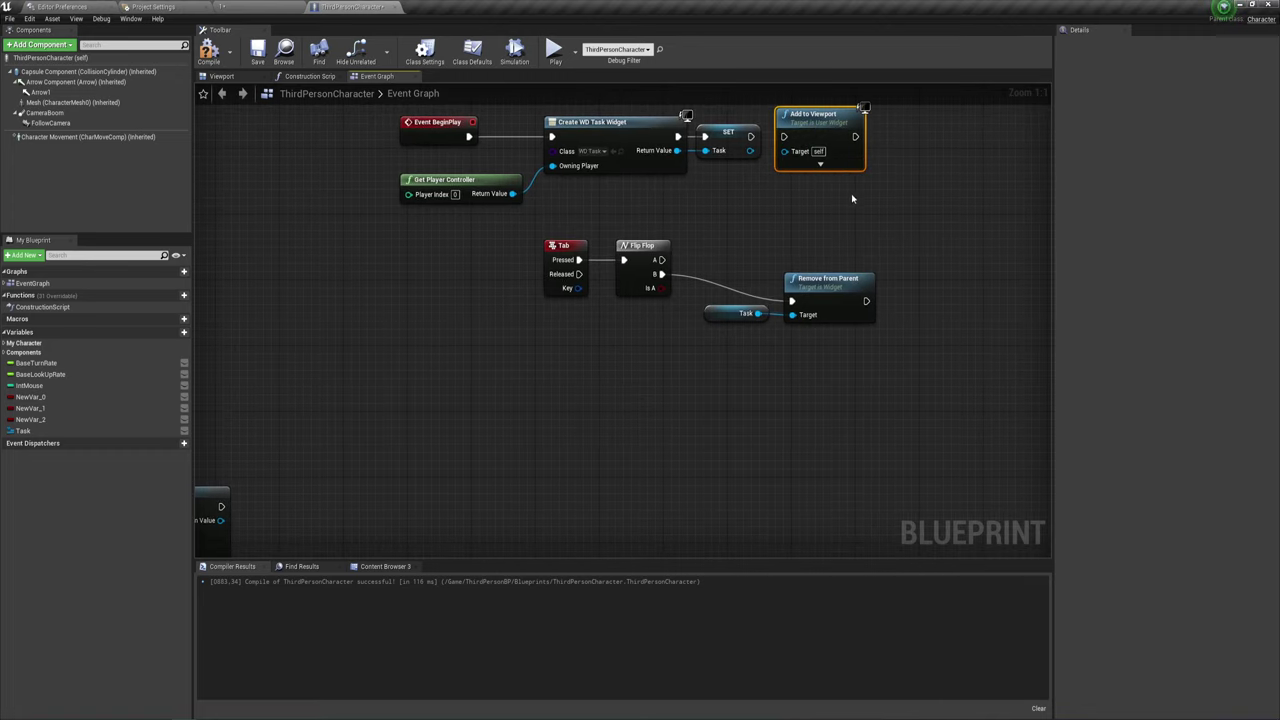
{"action": "right_click_drag", "start_coordinate": [854, 197], "coordinate": [784, 270]}
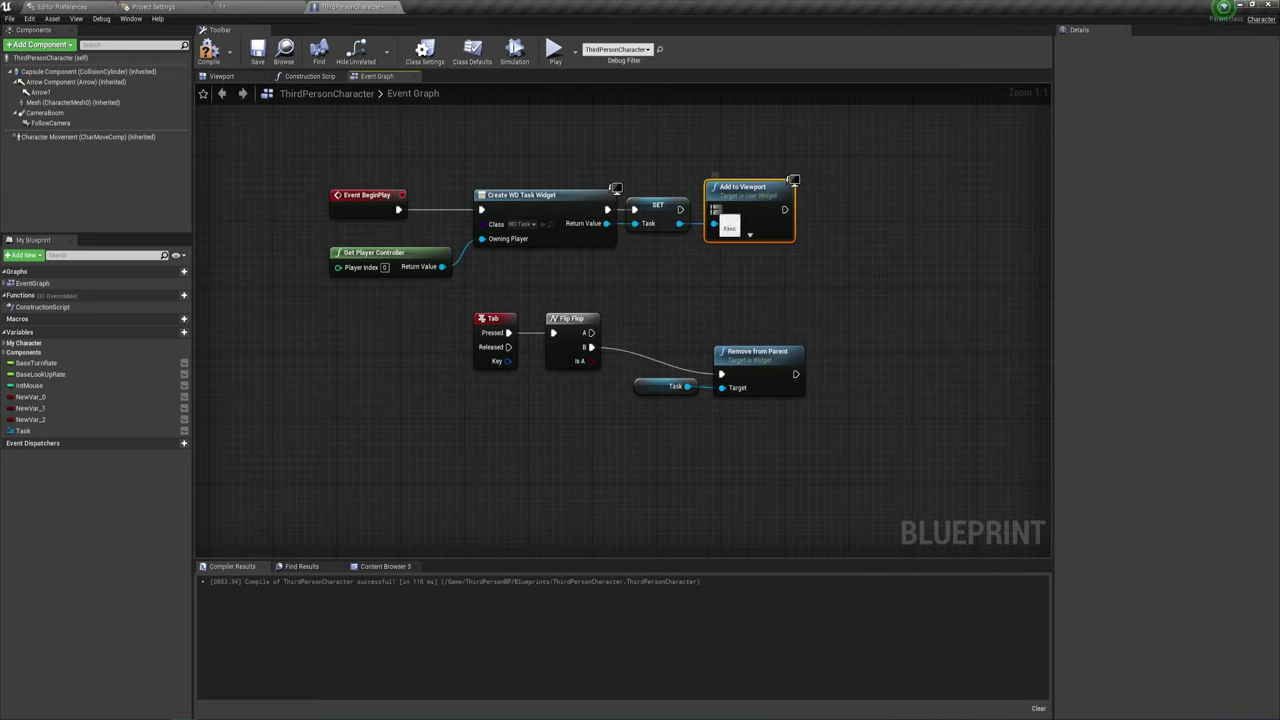
{"action": "left_click_drag", "start_coordinate": [680, 223], "coordinate": [713, 223]}
{"action": "right_click_drag", "start_coordinate": [715, 270], "coordinate": [661, 279]}
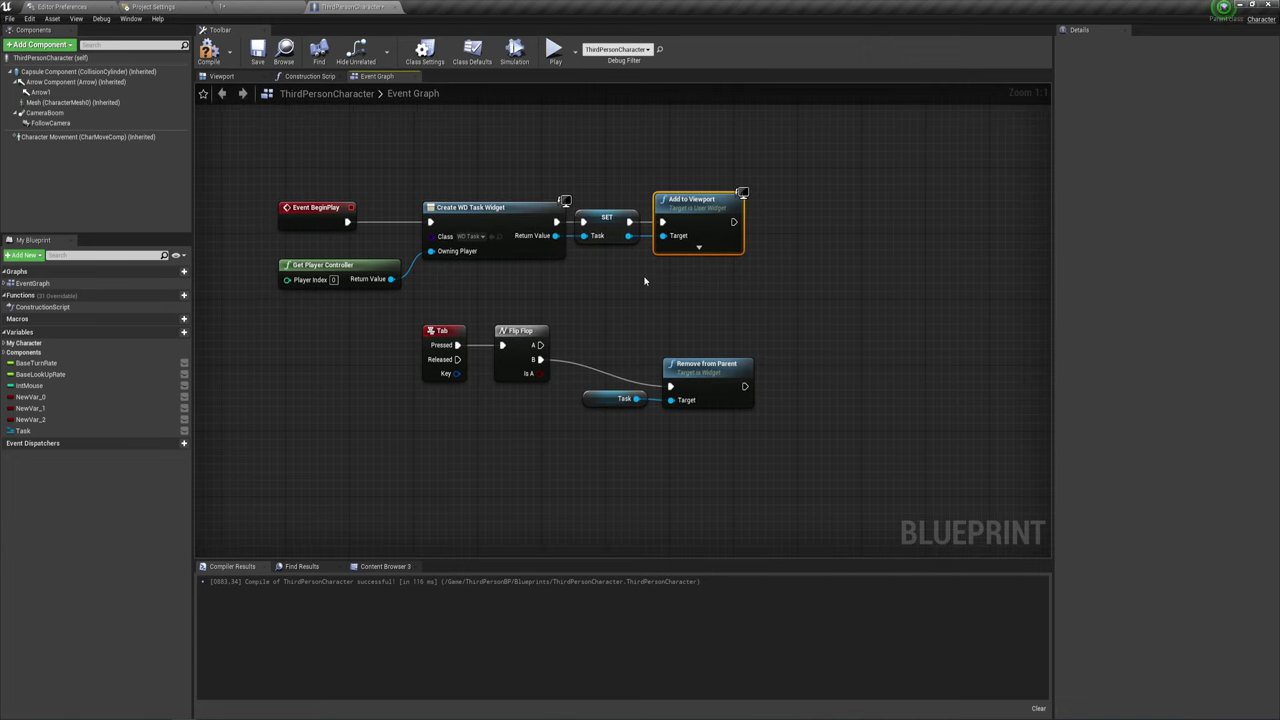
Step: Move the Tab, Flip Flop and Remove from Parent group down and right
{"action": "left_click_drag", "start_coordinate": [421, 321], "coordinate": [708, 456]}
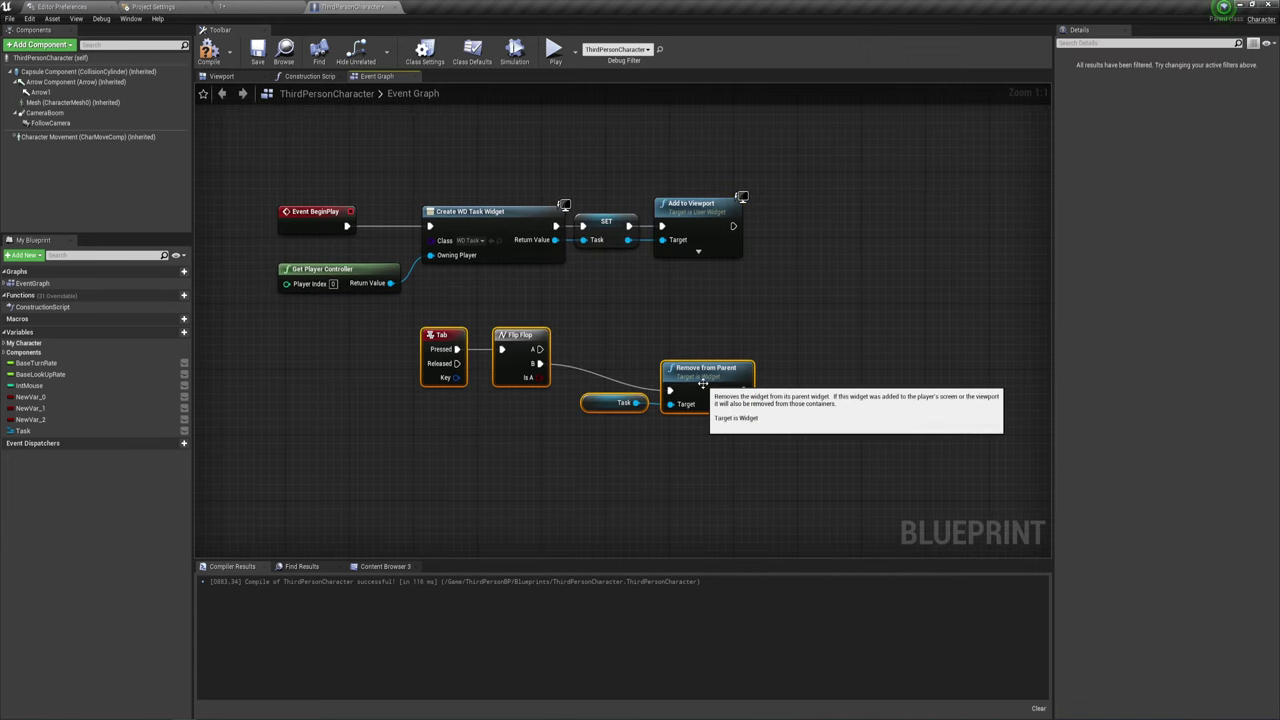
{"action": "left_click_drag", "start_coordinate": [700, 378], "coordinate": [722, 415]}
{"action": "right_click_drag", "start_coordinate": [677, 279], "coordinate": [600, 323]}
{"action": "left_click_drag", "start_coordinate": [478, 330], "coordinate": [752, 244]}
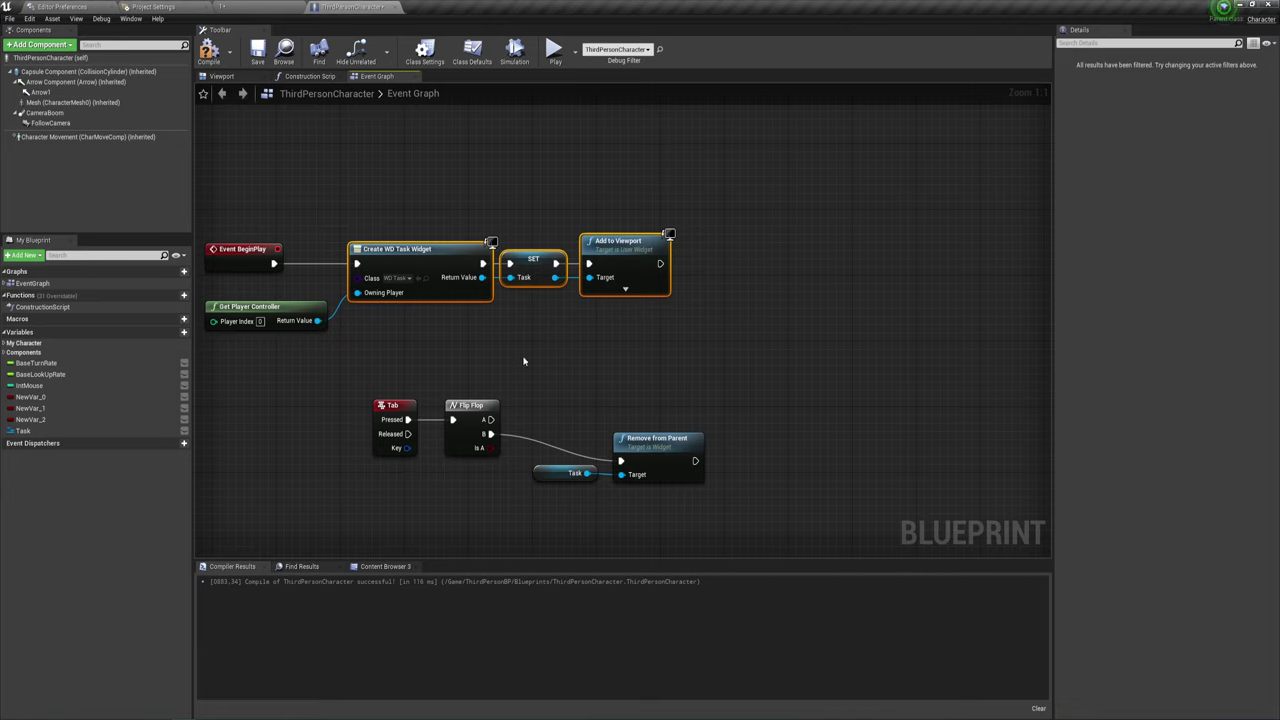
Step: Drop a Task variable getter beside Add to Viewport
{"action": "left_click_drag", "start_coordinate": [23, 430], "coordinate": [453, 421]}
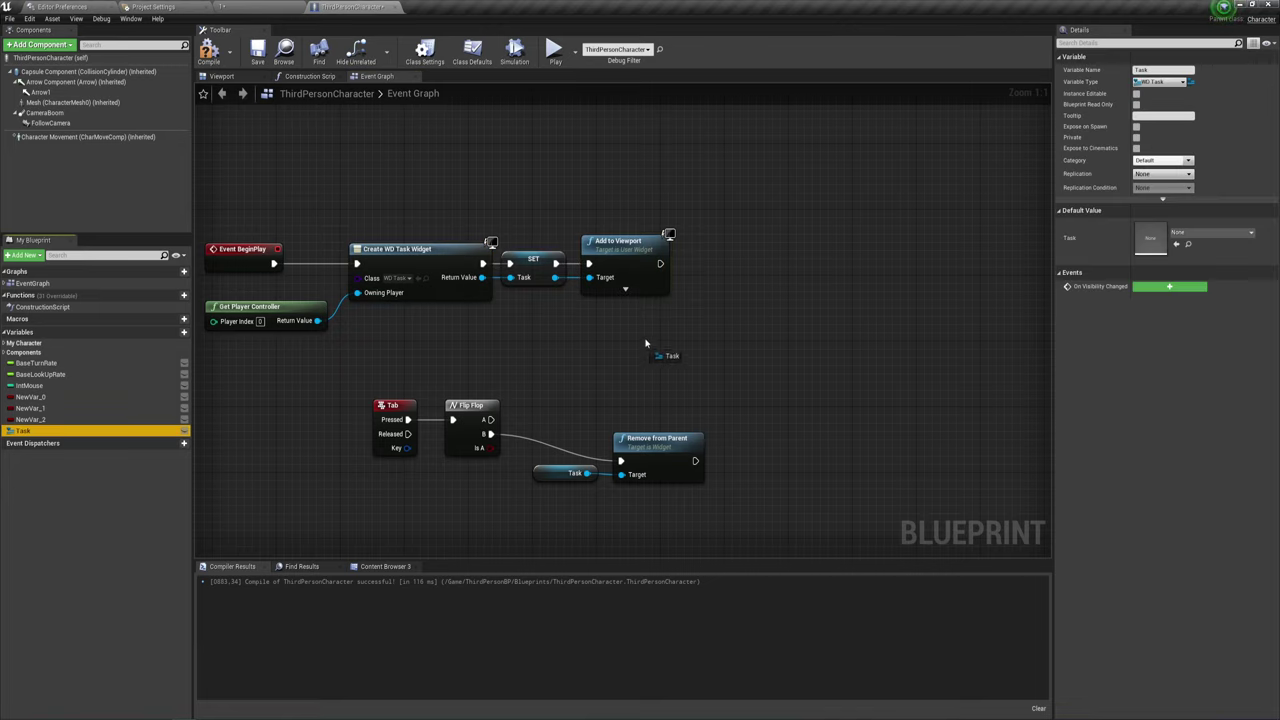
{"action": "left_click_drag", "start_coordinate": [645, 343], "coordinate": [655, 315], "text": "ctrl"}
{"action": "left_click", "coordinate": [533, 265]}
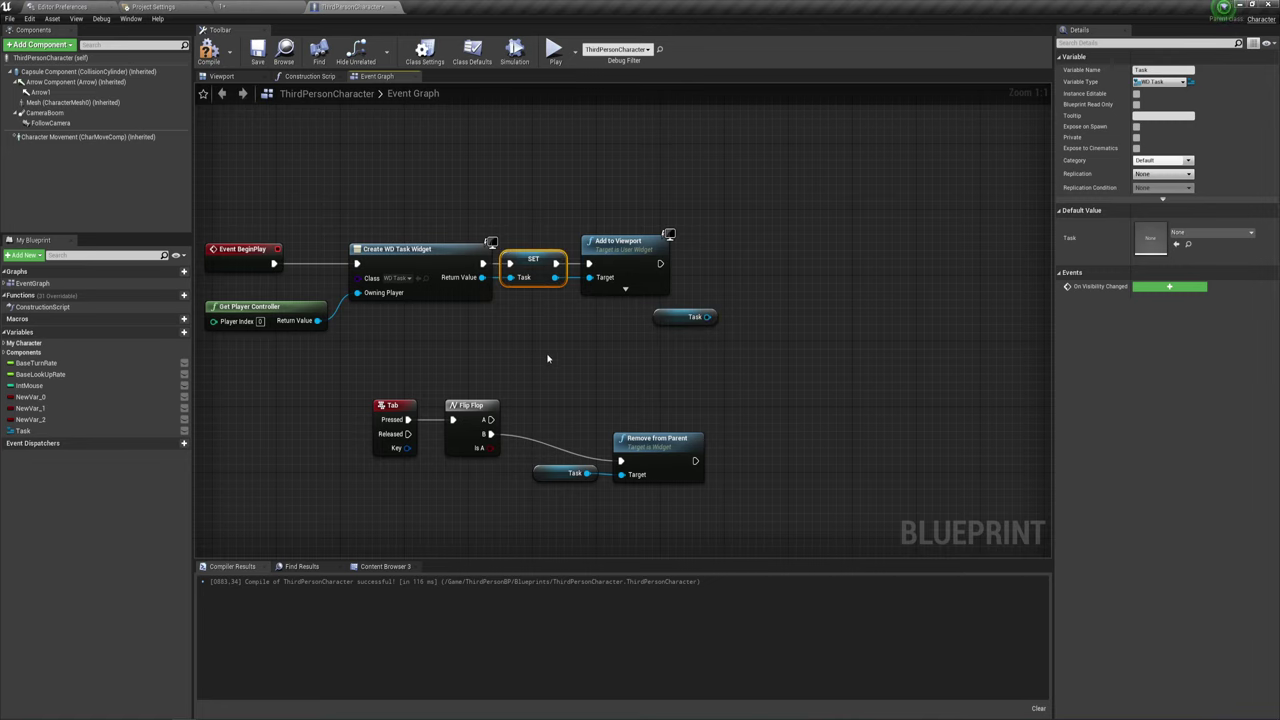
{"action": "left_click_drag", "start_coordinate": [335, 357], "coordinate": [748, 500]}
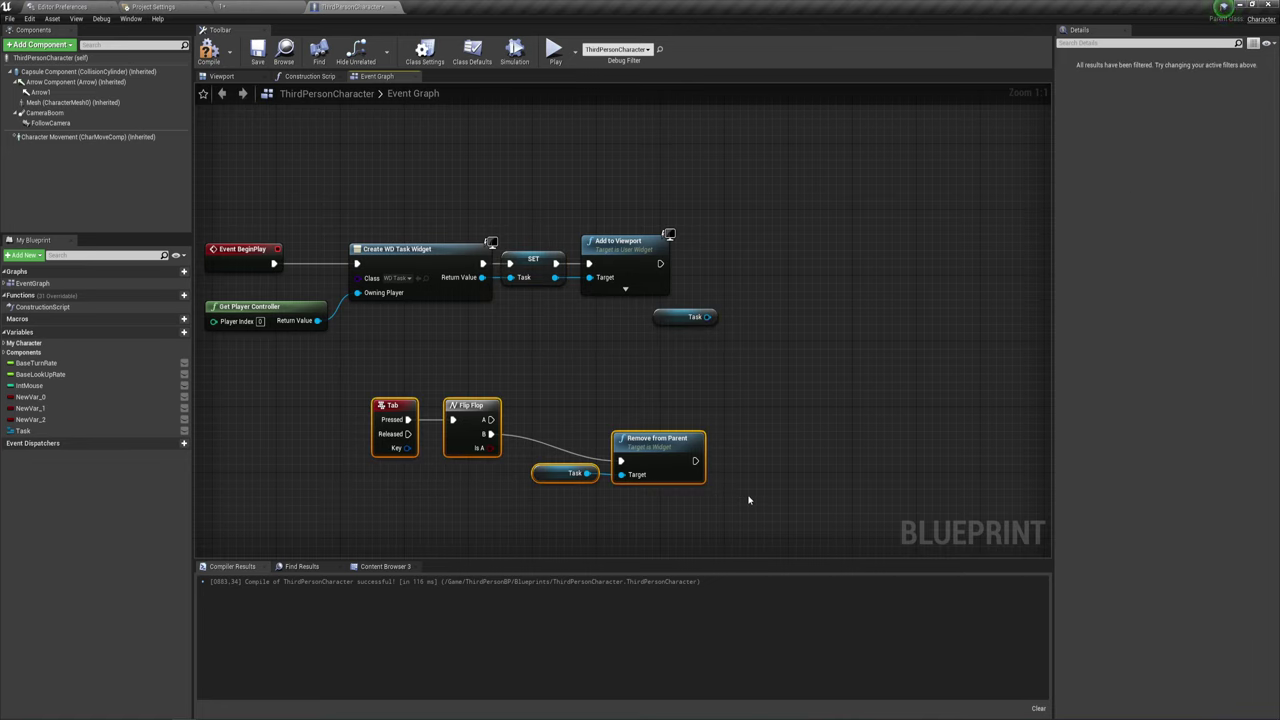
Step: Delete the Flip Flop, Task and Remove from Parent nodes and move the Tab node left
{"action": "key", "text": "Delete"}
{"action": "key", "text": "ctrl+z"}
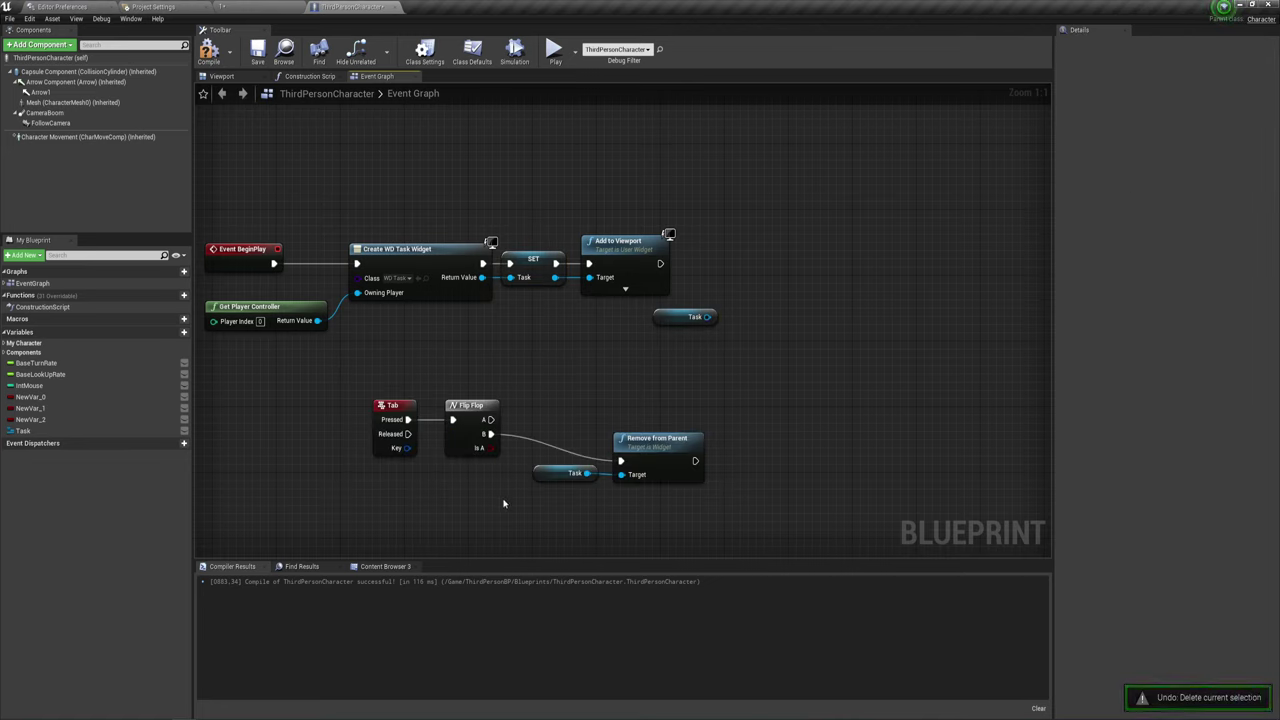
{"action": "key", "text": "Delete"}
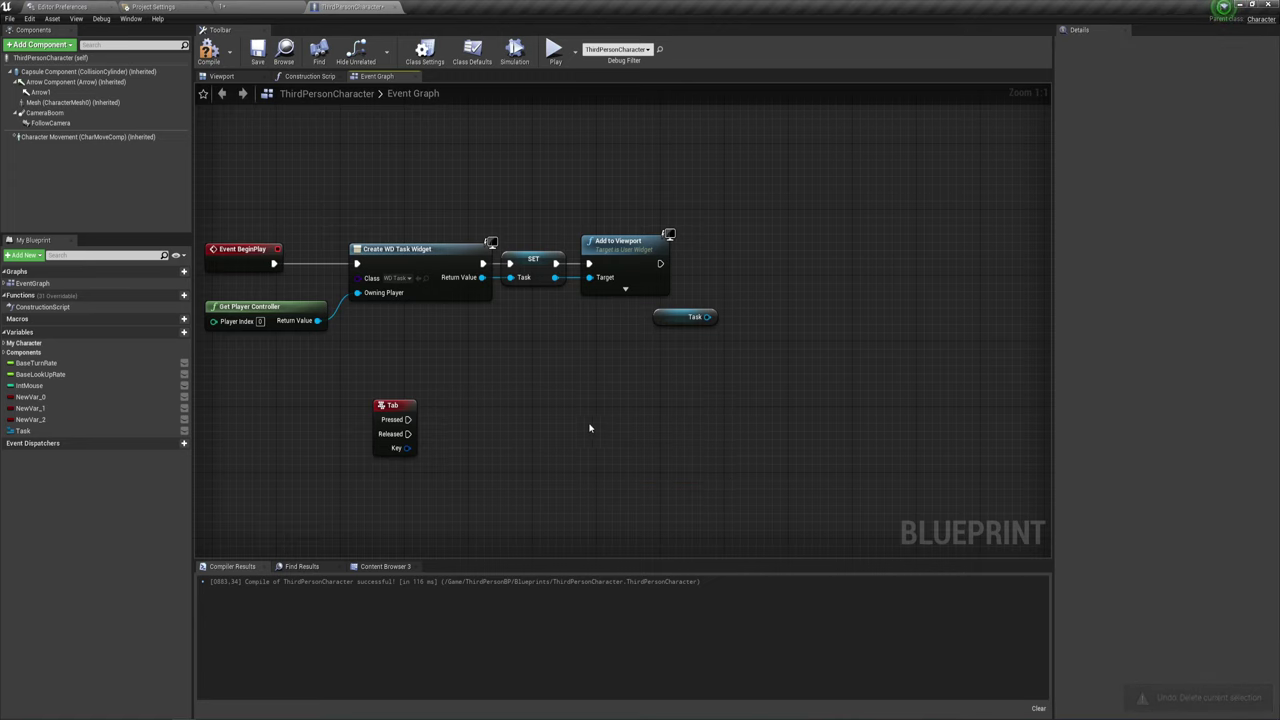
{"action": "left_click_drag", "start_coordinate": [384, 412], "coordinate": [224, 428]}
Step: Add a Set Visibility node targeting Task, executed after Add to Viewport
{"action": "right_click_drag", "start_coordinate": [705, 374], "coordinate": [643, 391]}
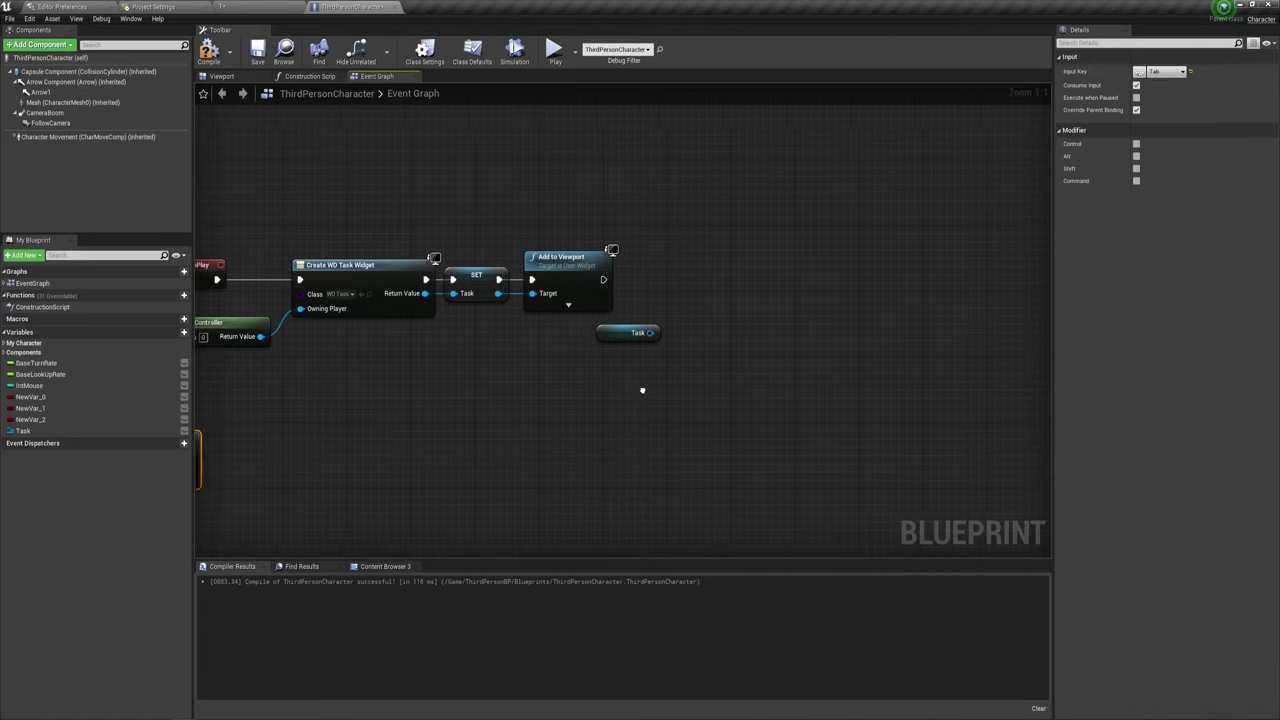
{"action": "right_click_drag", "start_coordinate": [529, 359], "coordinate": [511, 341]}
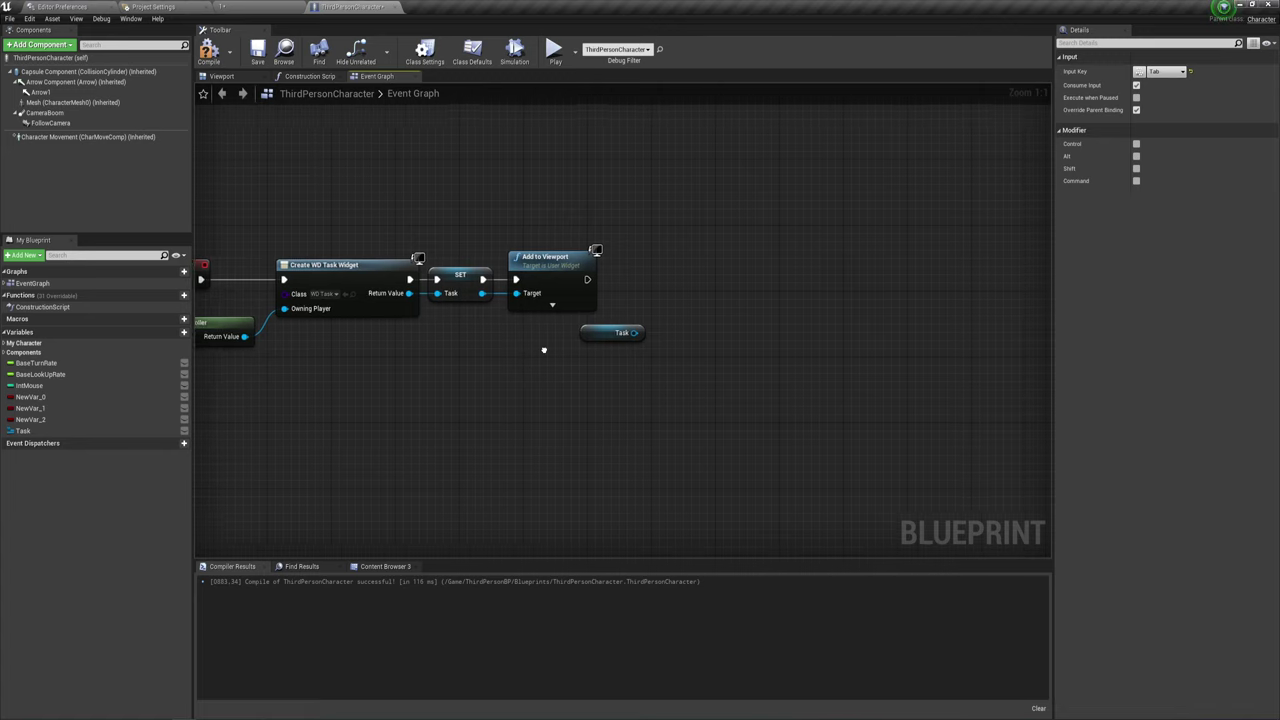
{"action": "left_click_drag", "start_coordinate": [486, 337], "coordinate": [528, 240]}
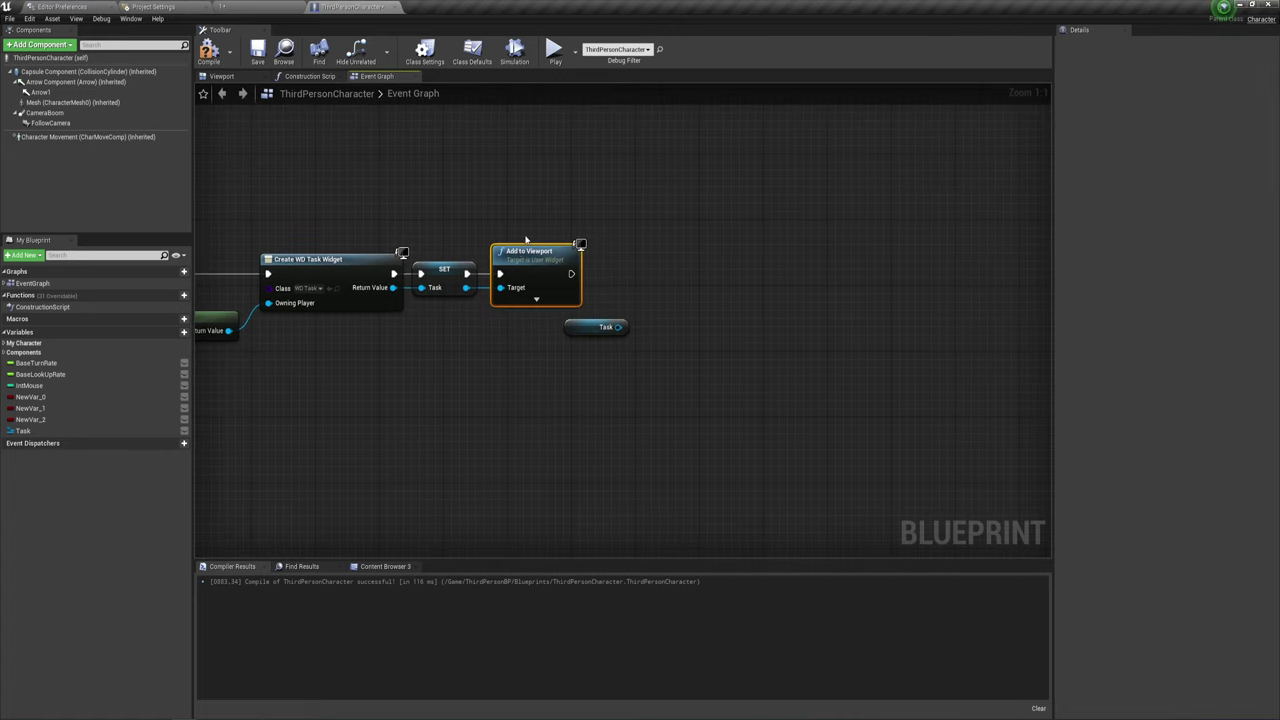
{"action": "left_click_drag", "start_coordinate": [381, 206], "coordinate": [527, 306]}
{"action": "left_click_drag", "start_coordinate": [618, 327], "coordinate": [675, 245]}
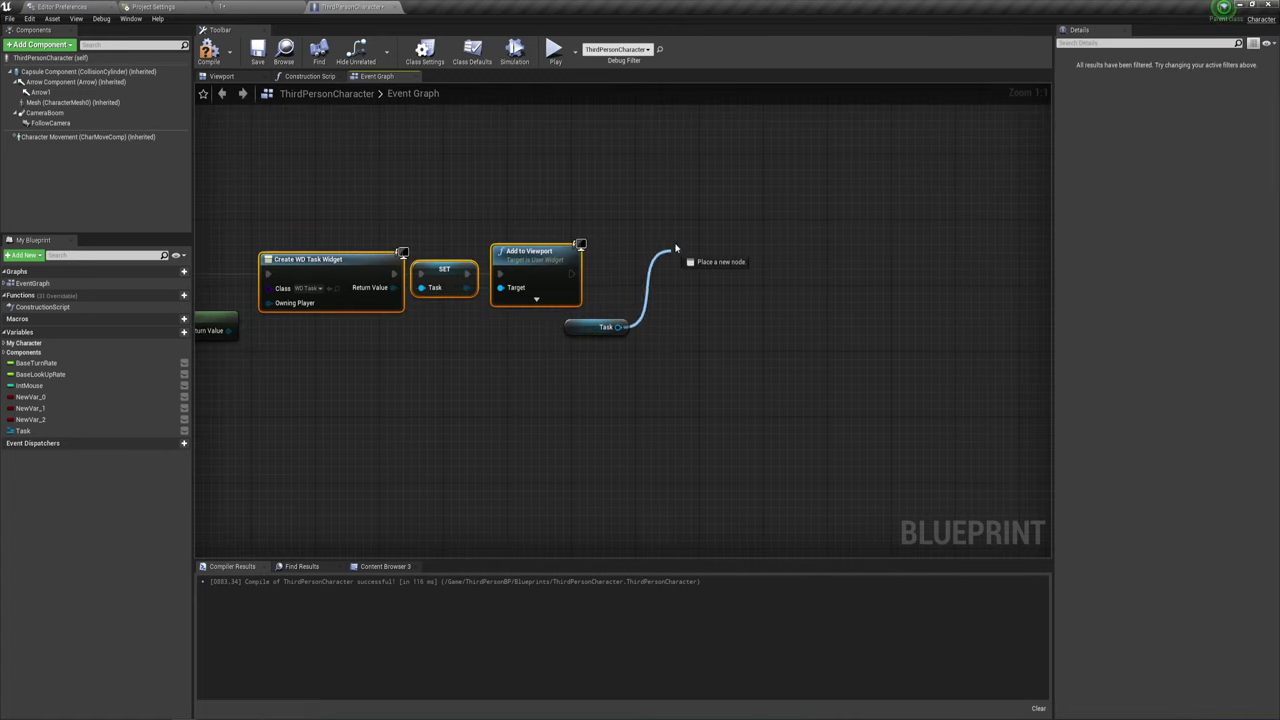
{"action": "type", "text": "set"}
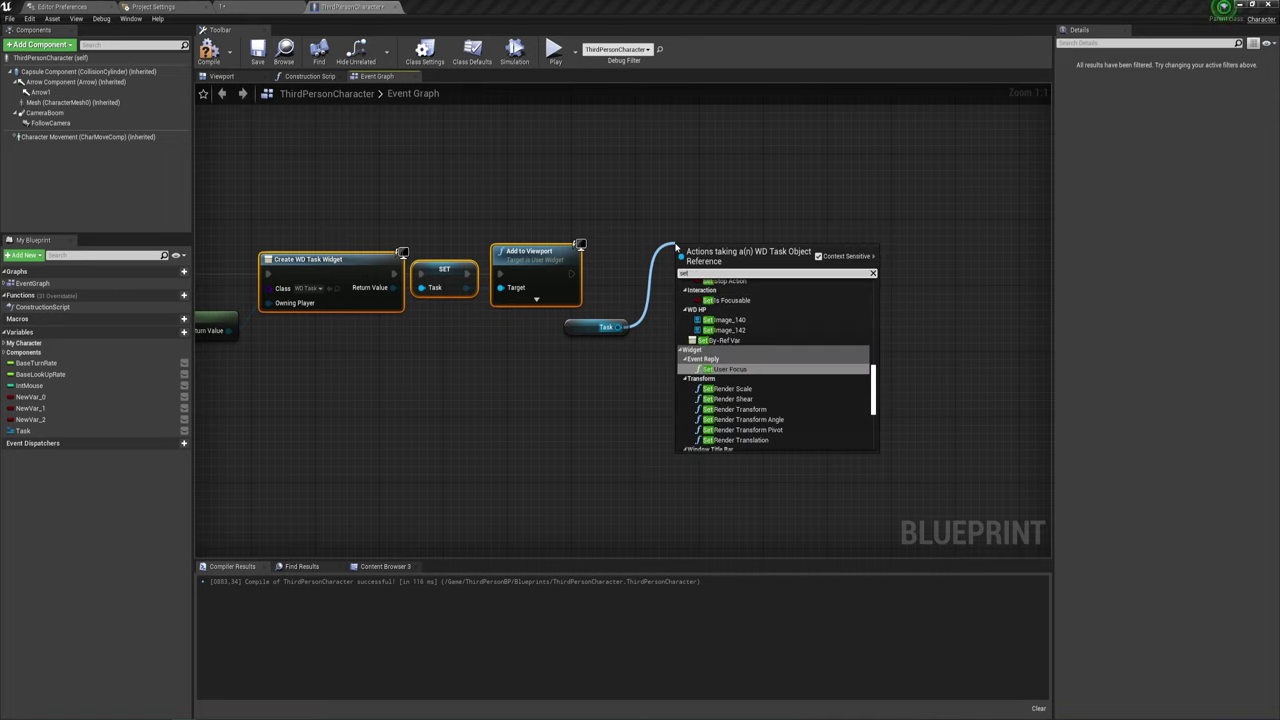
{"action": "type", "text": " vi"}
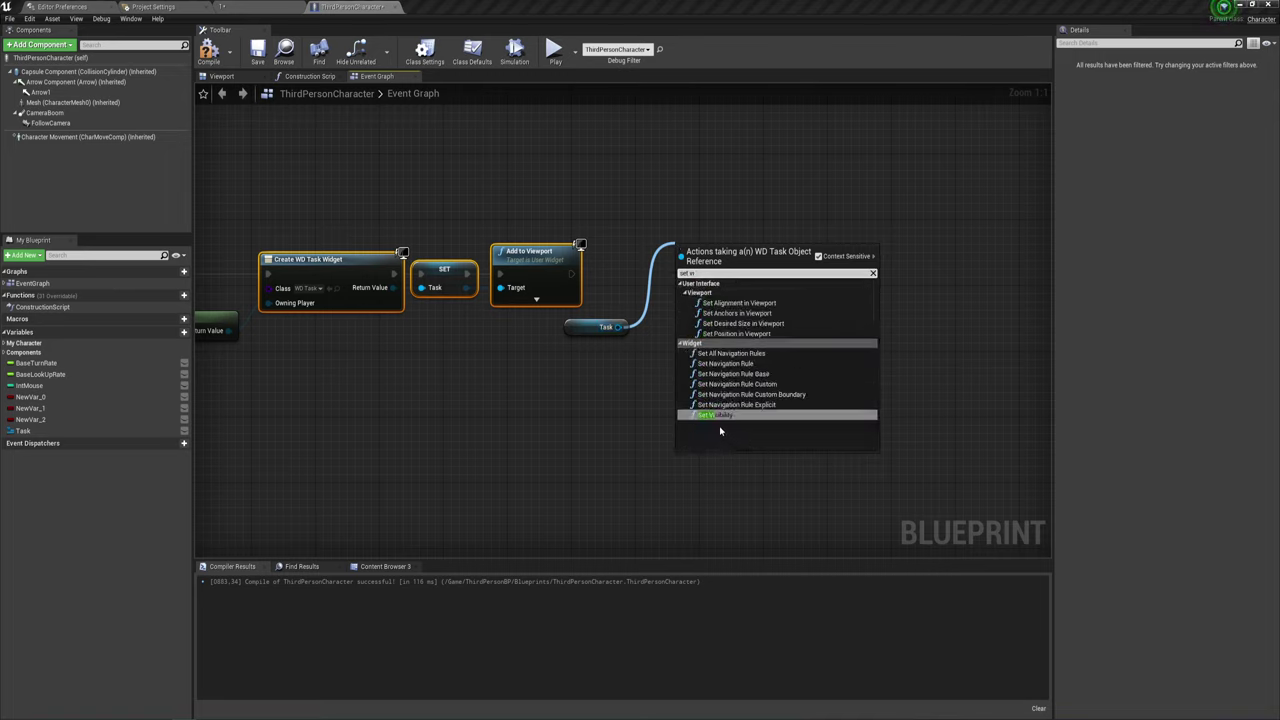
{"action": "left_click", "coordinate": [722, 415]}
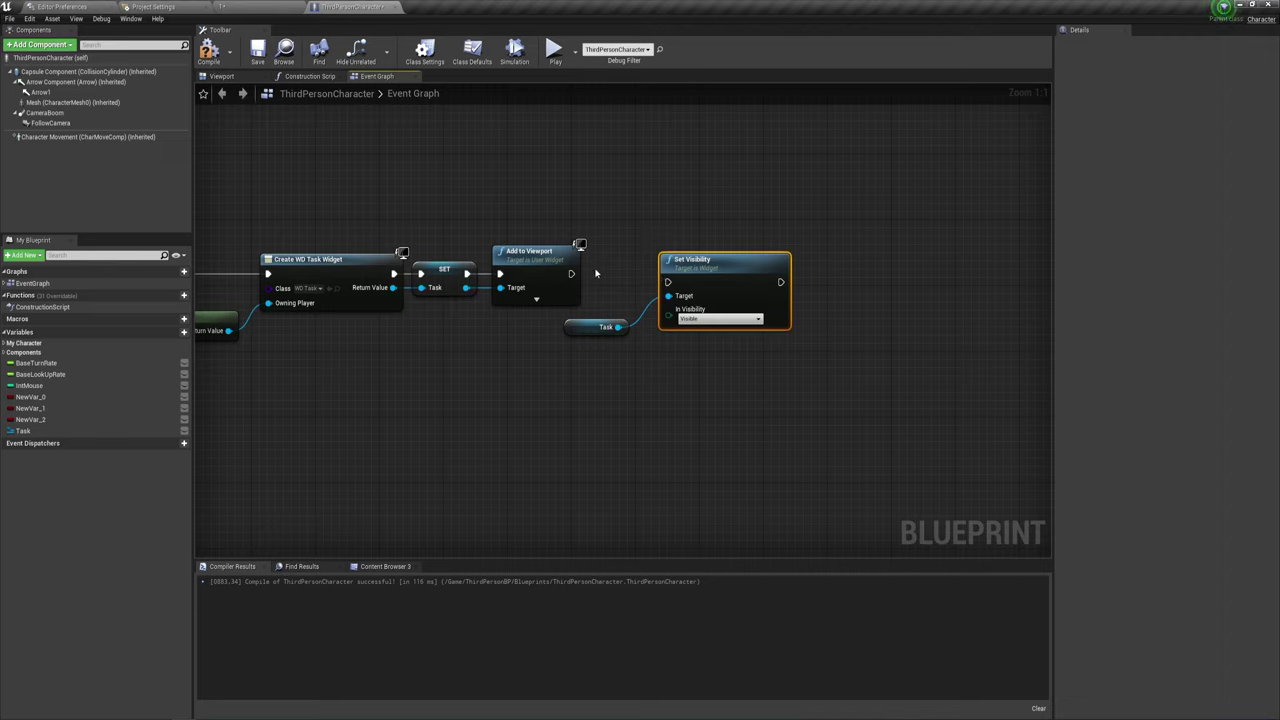
{"action": "left_click_drag", "start_coordinate": [571, 273], "coordinate": [667, 282]}
{"action": "key", "text": "q"}
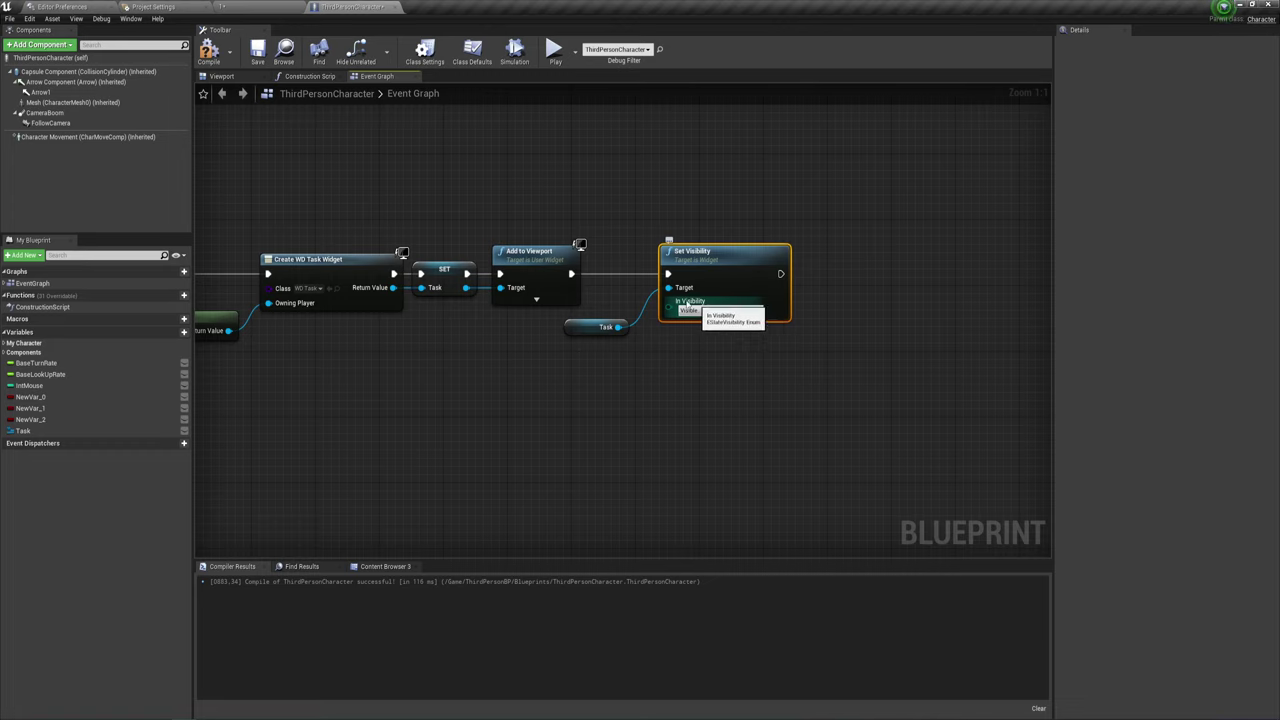
Step: Set the BeginPlay Set Visibility node's In Visibility to Hidden
{"action": "left_click_drag", "start_coordinate": [289, 363], "coordinate": [442, 234]}
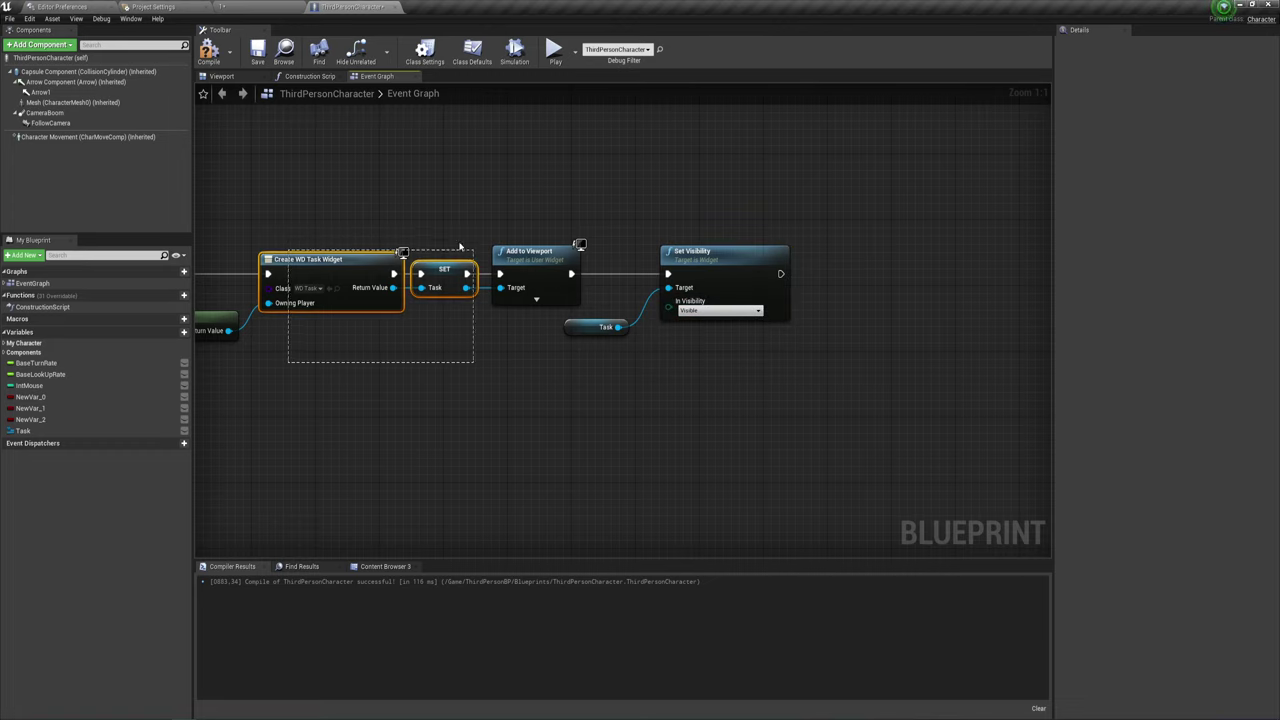
{"action": "left_click", "coordinate": [536, 346]}
{"action": "left_click", "coordinate": [711, 312]}
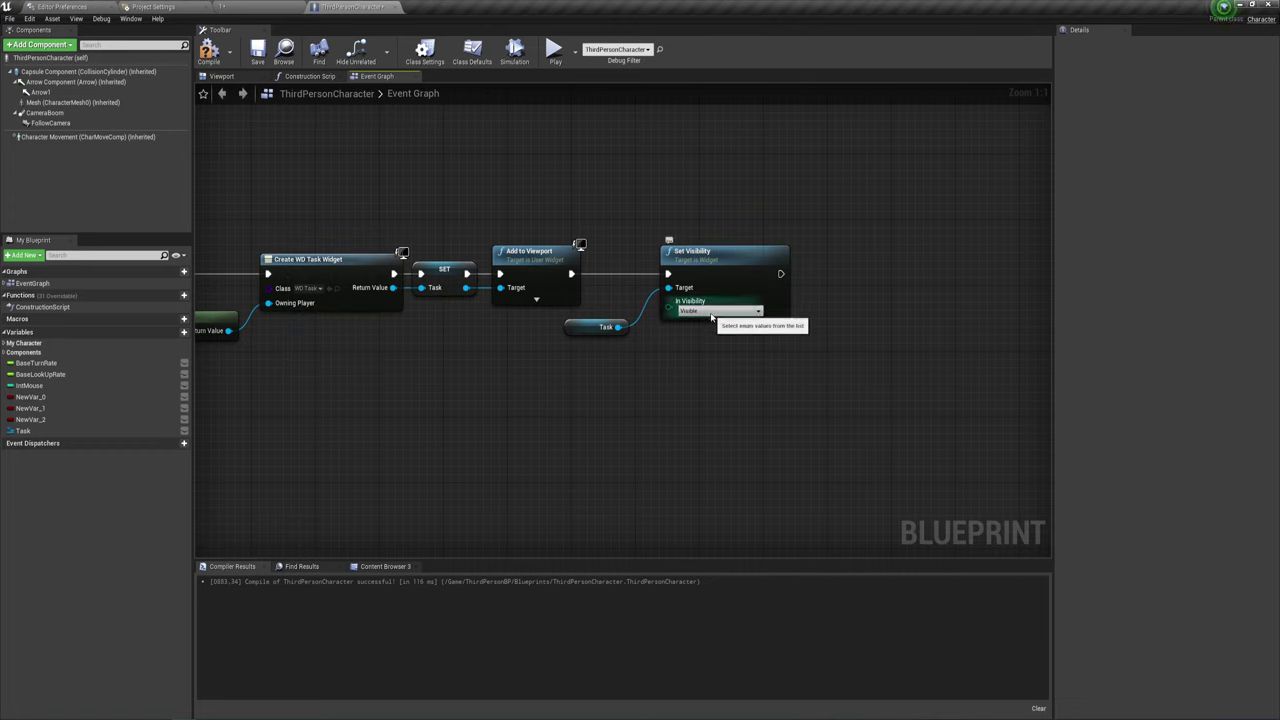
{"action": "left_click", "coordinate": [711, 318]}
{"action": "left_click_drag", "start_coordinate": [337, 191], "coordinate": [478, 312]}
{"action": "left_click", "coordinate": [711, 311]}
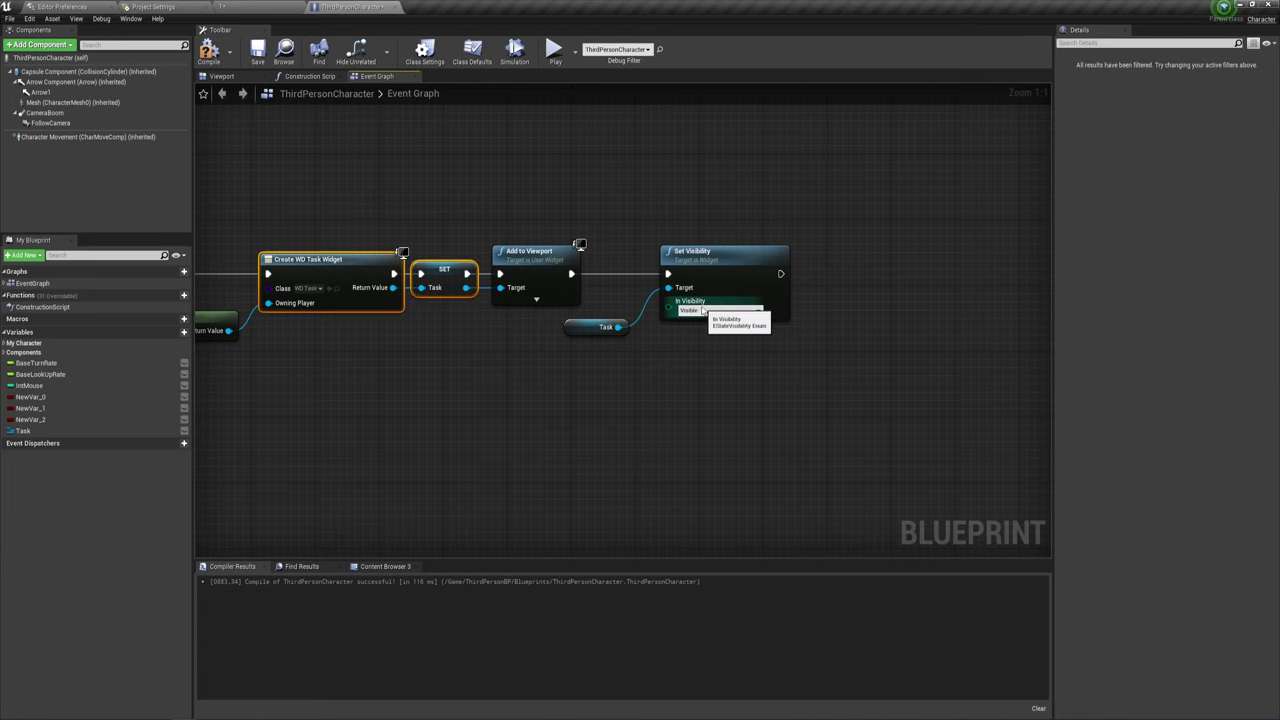
{"action": "left_click", "coordinate": [712, 322]}
{"action": "mouse_move", "coordinate": [700, 369]}
{"action": "right_mouse_down"}
{"action": "mouse_move", "coordinate": [777, 349]}
{"action": "mouse_move", "coordinate": [756, 345]}
{"action": "right_mouse_up"}
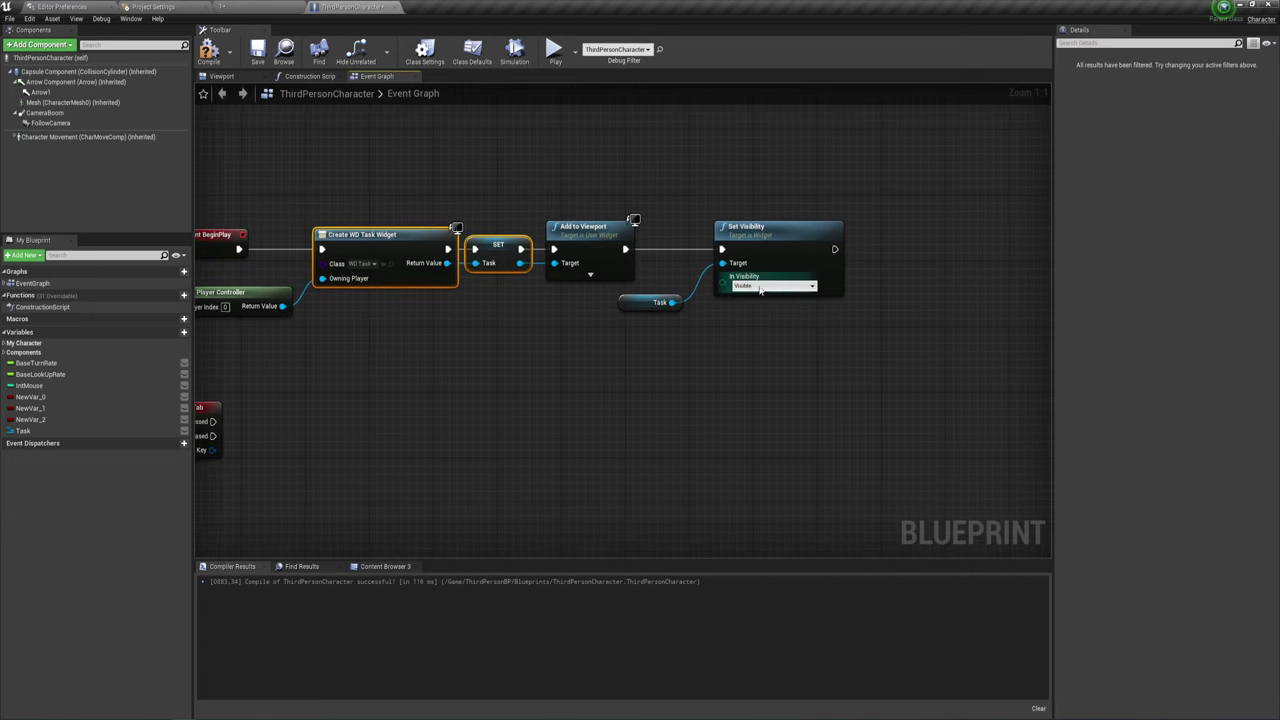
{"action": "left_click", "coordinate": [758, 286]}
{"action": "left_click", "coordinate": [704, 344]}
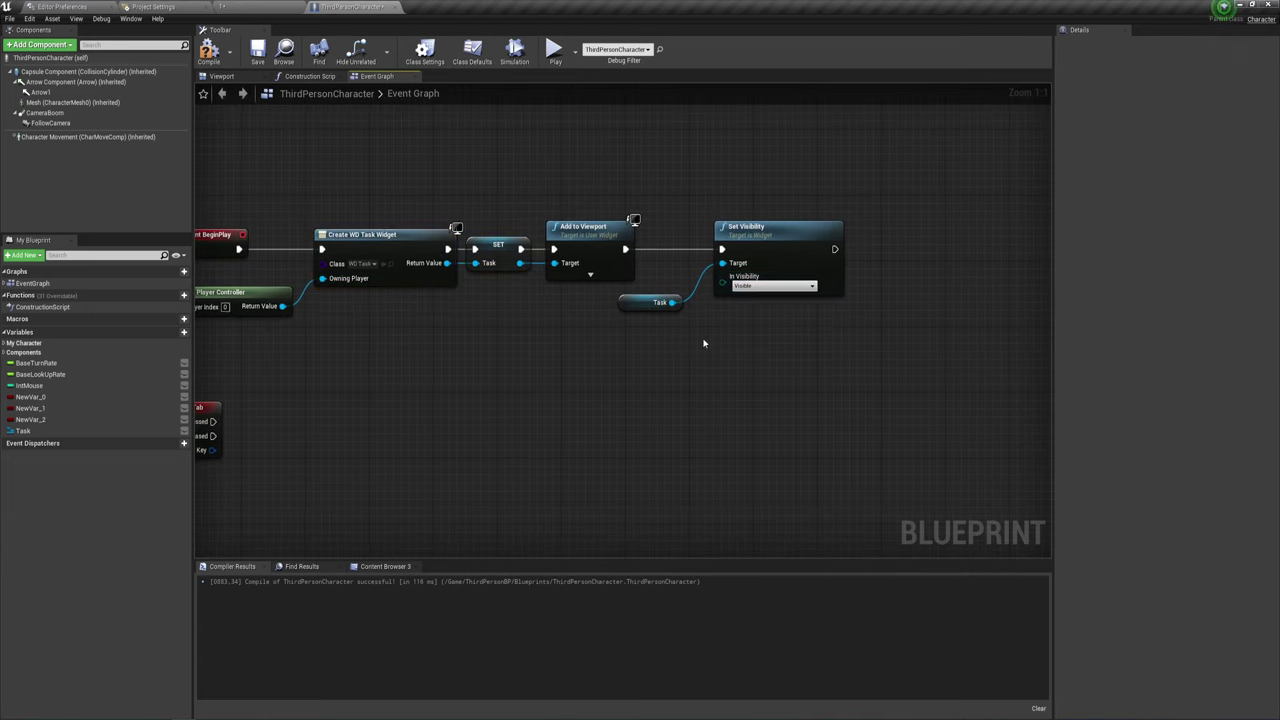
{"action": "left_click", "coordinate": [757, 287]}
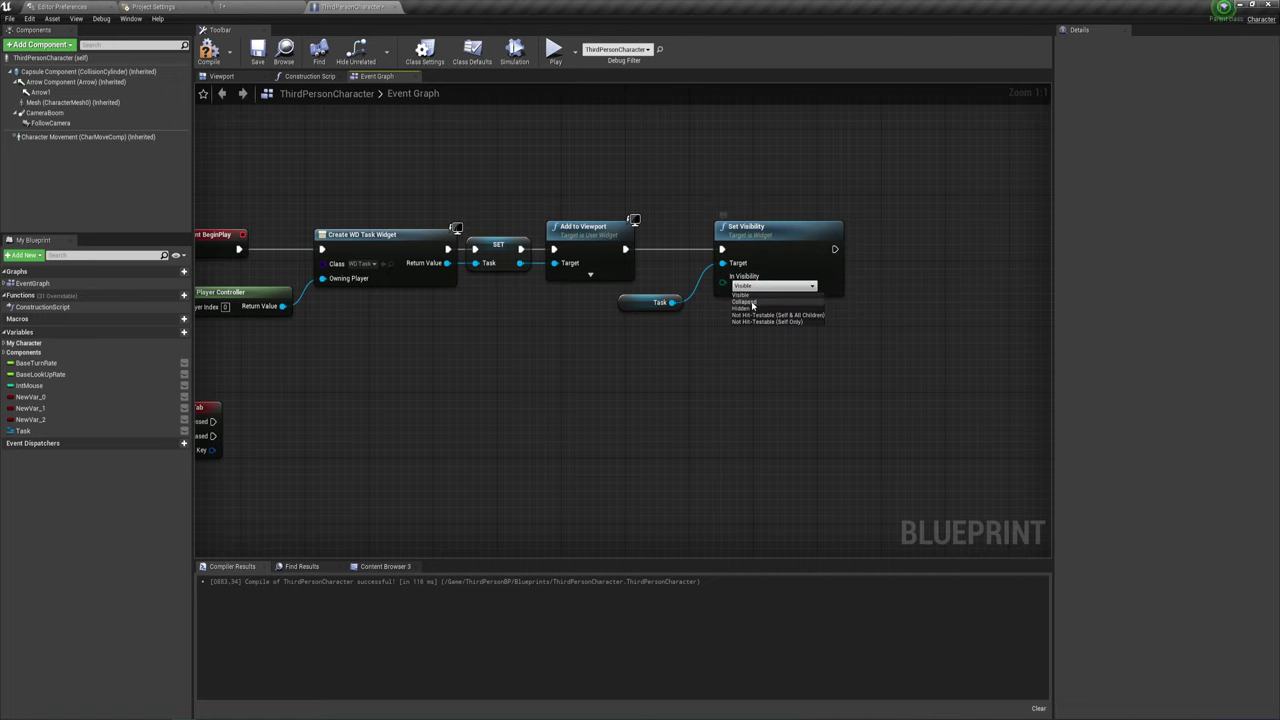
{"action": "left_click", "coordinate": [746, 308]}
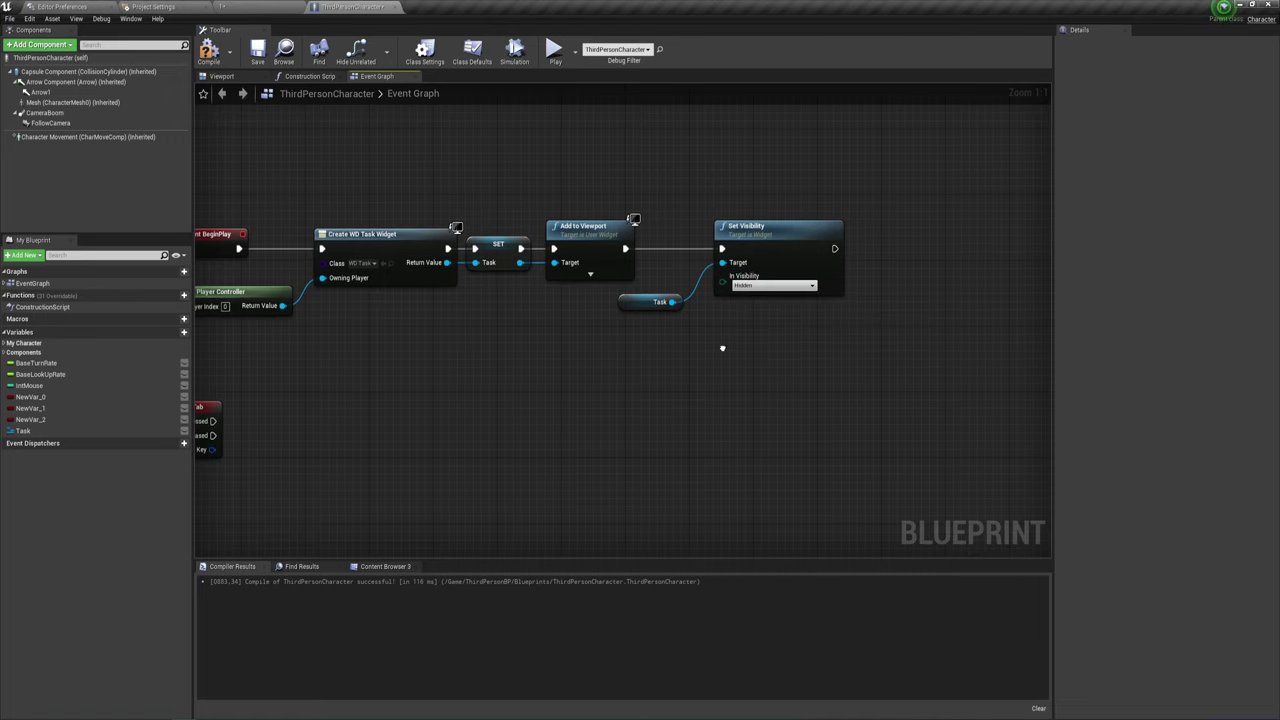
{"action": "right_click_drag", "start_coordinate": [720, 349], "coordinate": [800, 326]}
{"action": "mouse_move", "coordinate": [586, 380]}
{"action": "right_mouse_down"}
{"action": "mouse_move", "coordinate": [643, 380]}
{"action": "mouse_move", "coordinate": [585, 314]}
{"action": "mouse_move", "coordinate": [627, 256]}
{"action": "right_mouse_up"}
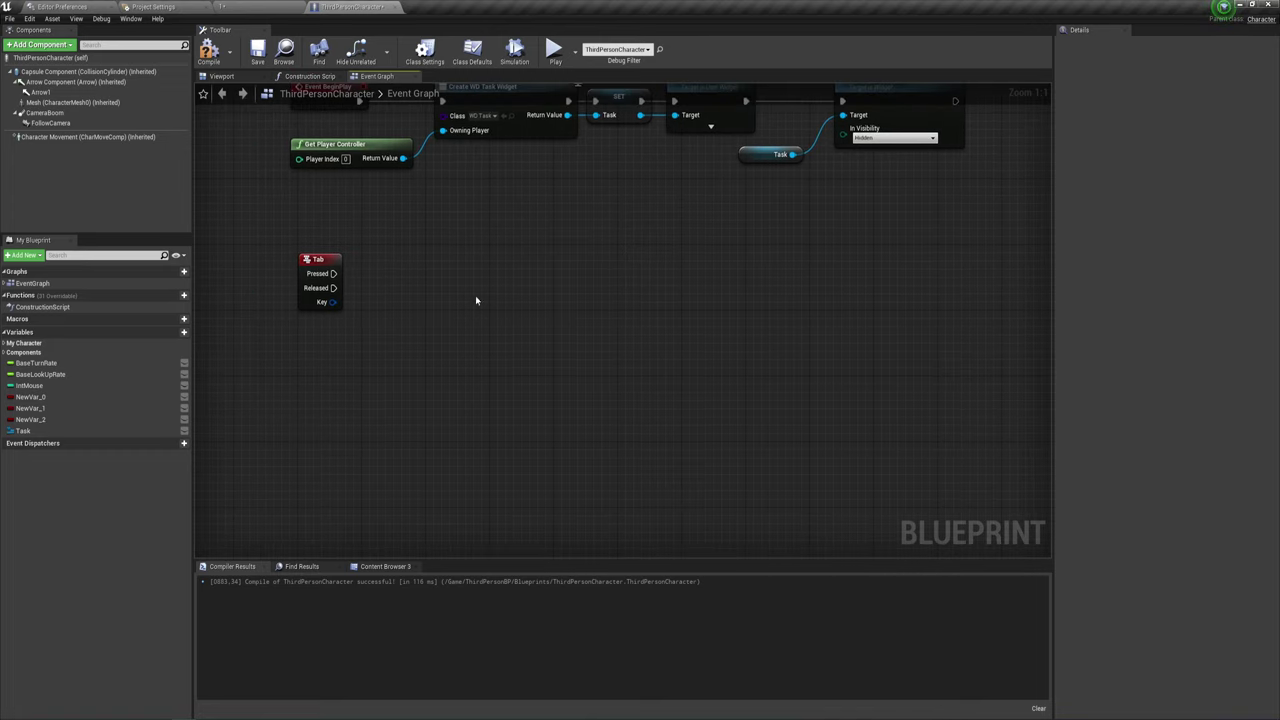
Step: Add a Flip Flop node driven by Tab's Pressed output
{"action": "left_click_drag", "start_coordinate": [339, 269], "coordinate": [428, 355]}
{"action": "right_click_drag", "start_coordinate": [521, 328], "coordinate": [447, 355]}
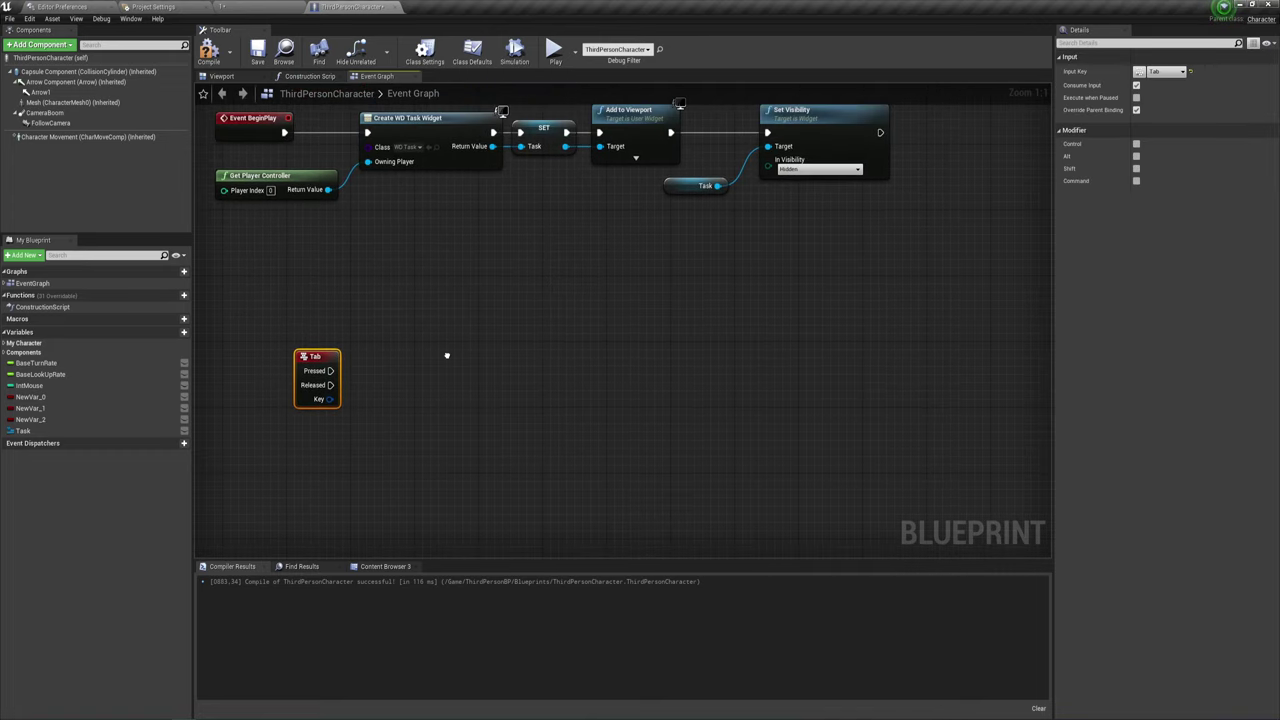
{"action": "left_click_drag", "start_coordinate": [328, 370], "coordinate": [387, 372]}
{"action": "type", "text": "fli"}
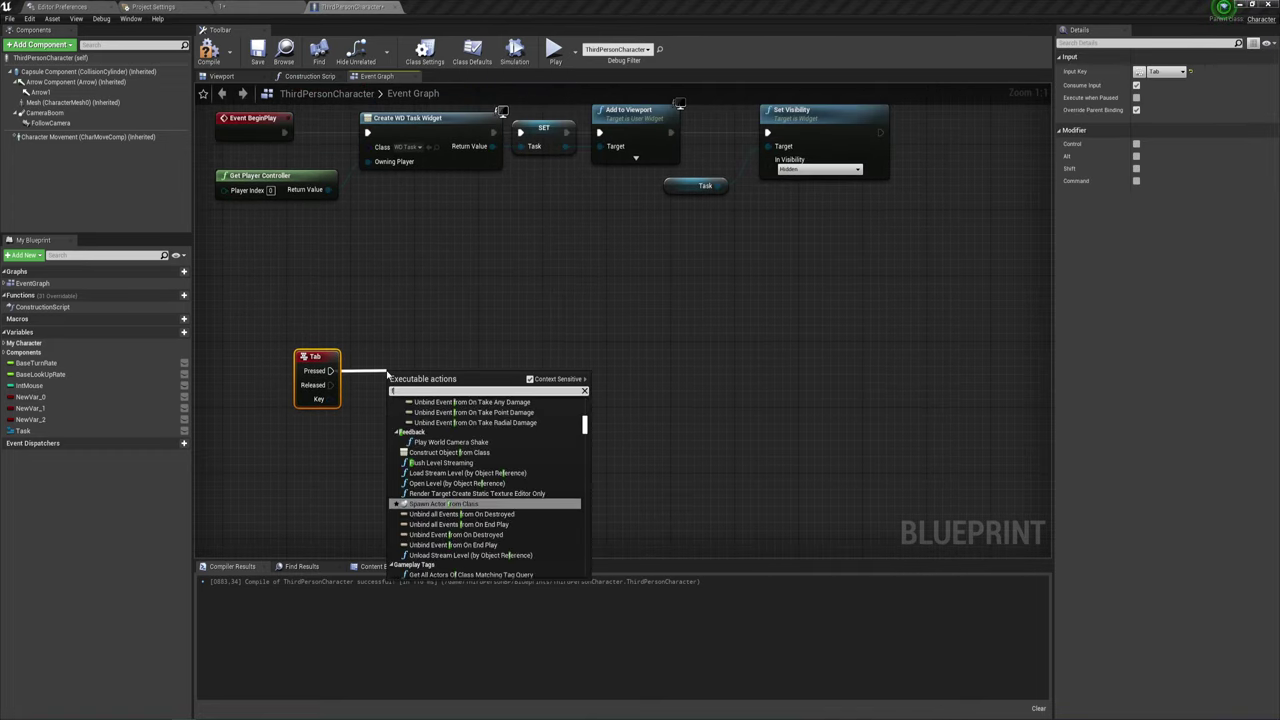
{"action": "key", "text": "Return"}
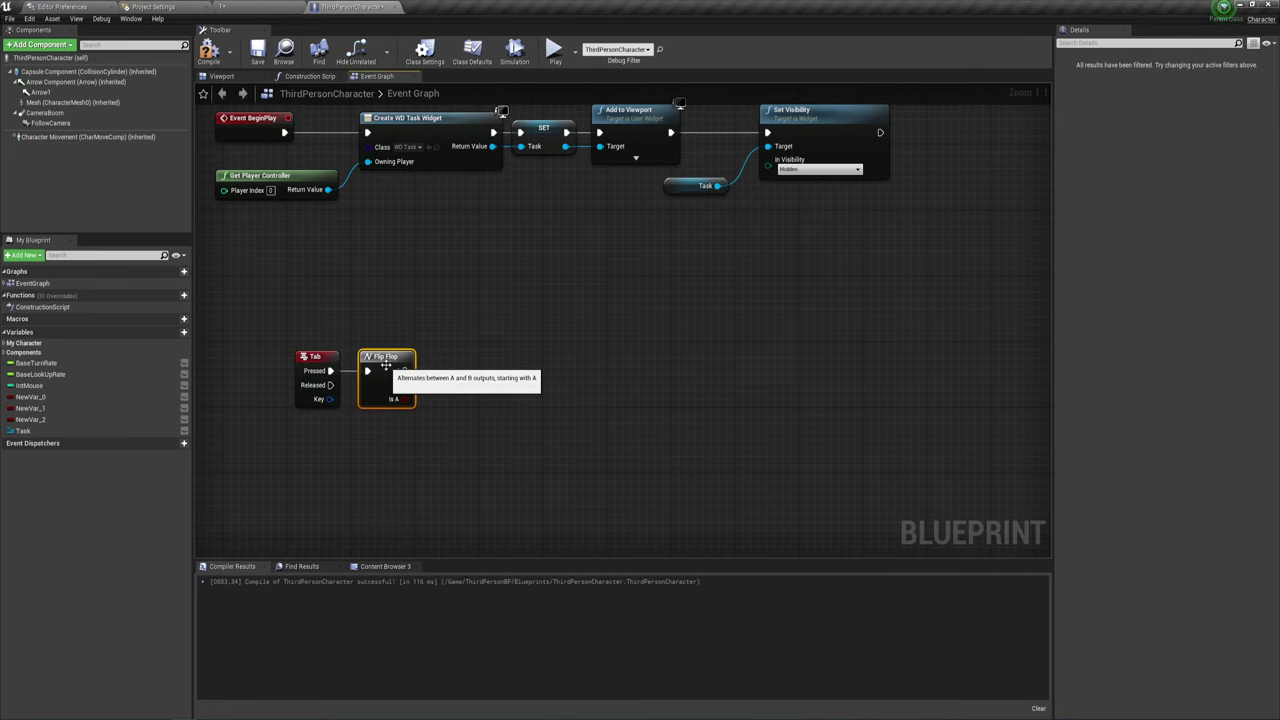
Step: Paste copies of Set Visibility and Task, wiring Flip Flop's A to set Task Visible
{"action": "right_click_drag", "start_coordinate": [755, 247], "coordinate": [711, 279]}
{"action": "left_click_drag", "start_coordinate": [644, 176], "coordinate": [737, 233]}
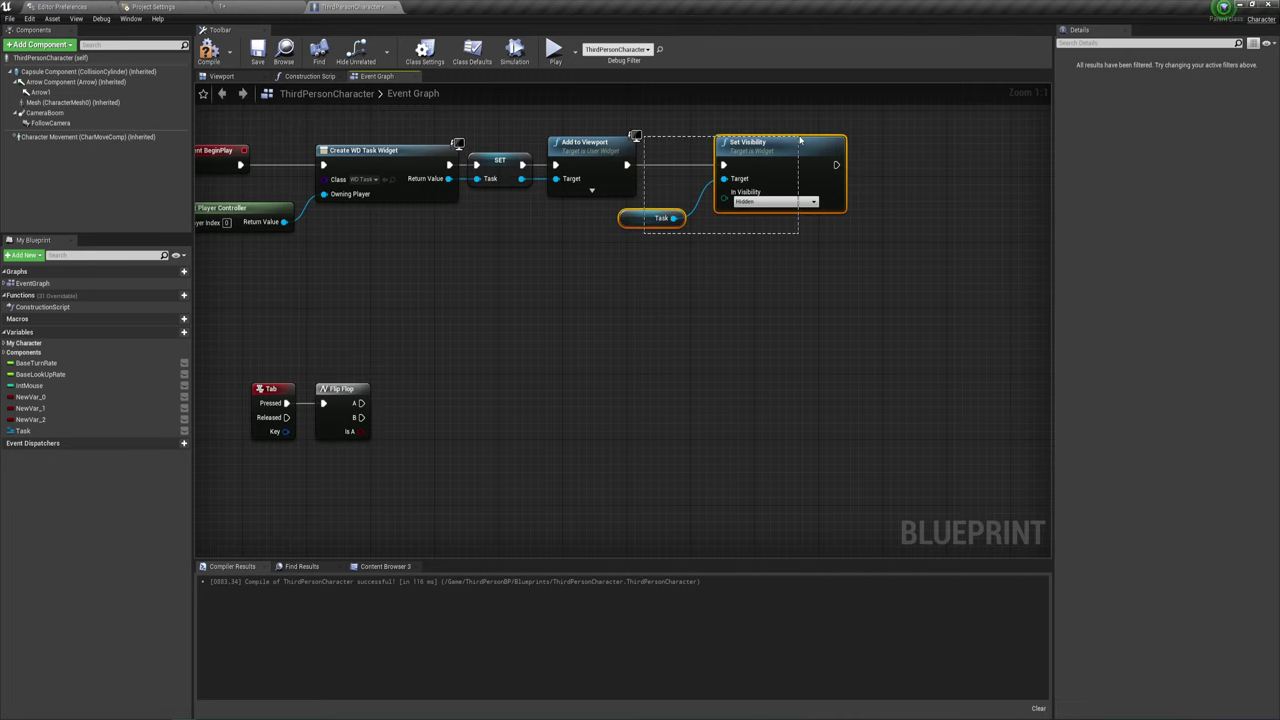
{"action": "right_click_drag", "start_coordinate": [434, 369], "coordinate": [495, 294]}
{"action": "key", "text": "ctrl+v"}
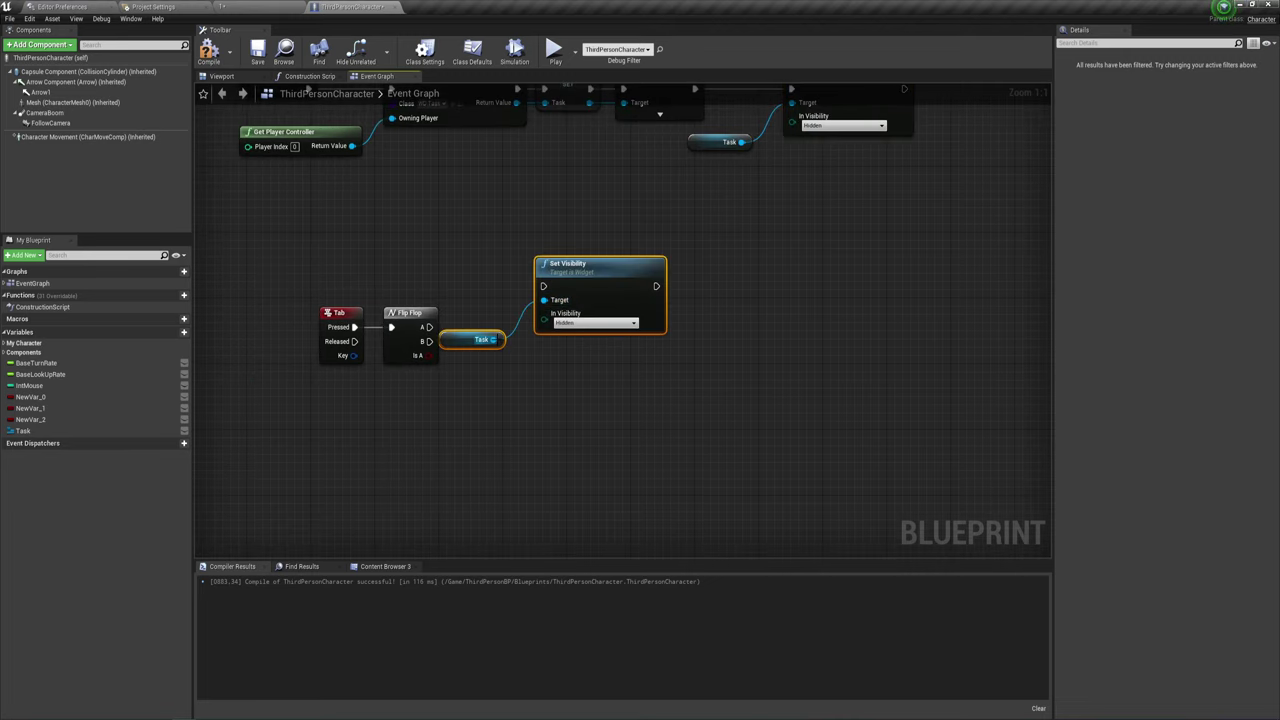
{"action": "right_click_drag", "start_coordinate": [504, 373], "coordinate": [458, 397]}
{"action": "left_click_drag", "start_coordinate": [381, 350], "coordinate": [497, 309]}
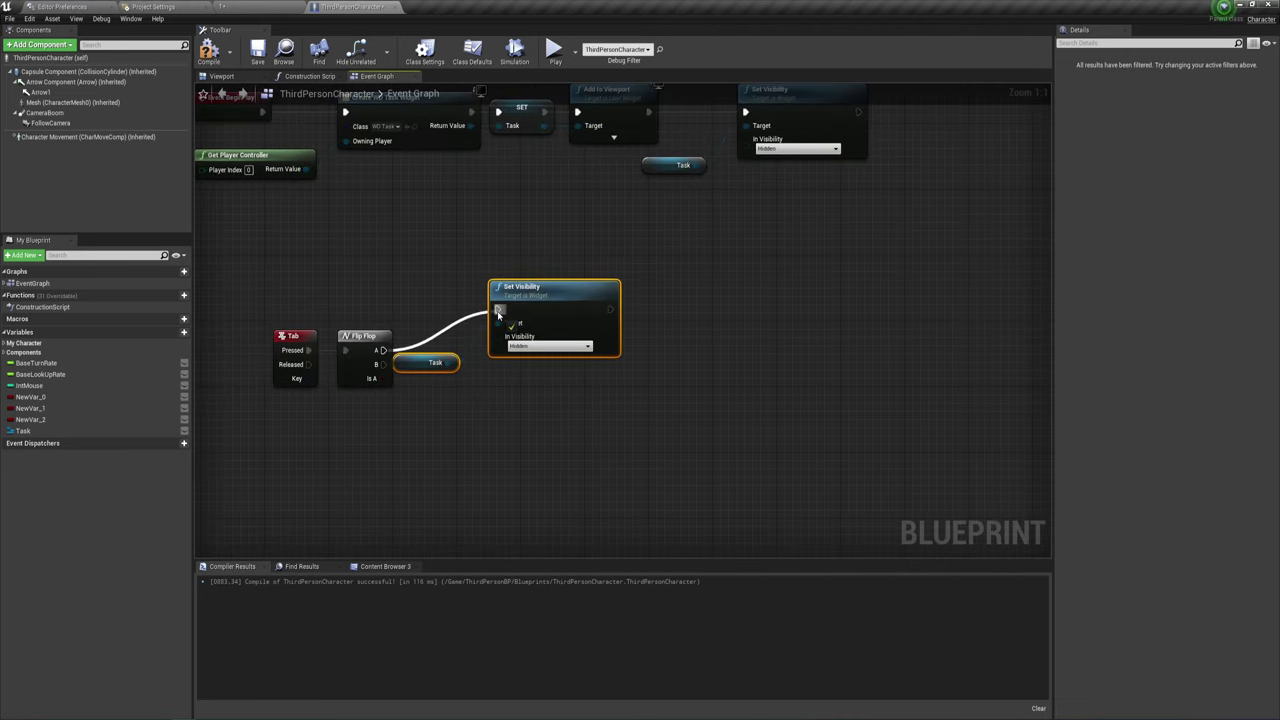
{"action": "left_click", "coordinate": [549, 346]}
{"action": "left_click", "coordinate": [516, 355]}
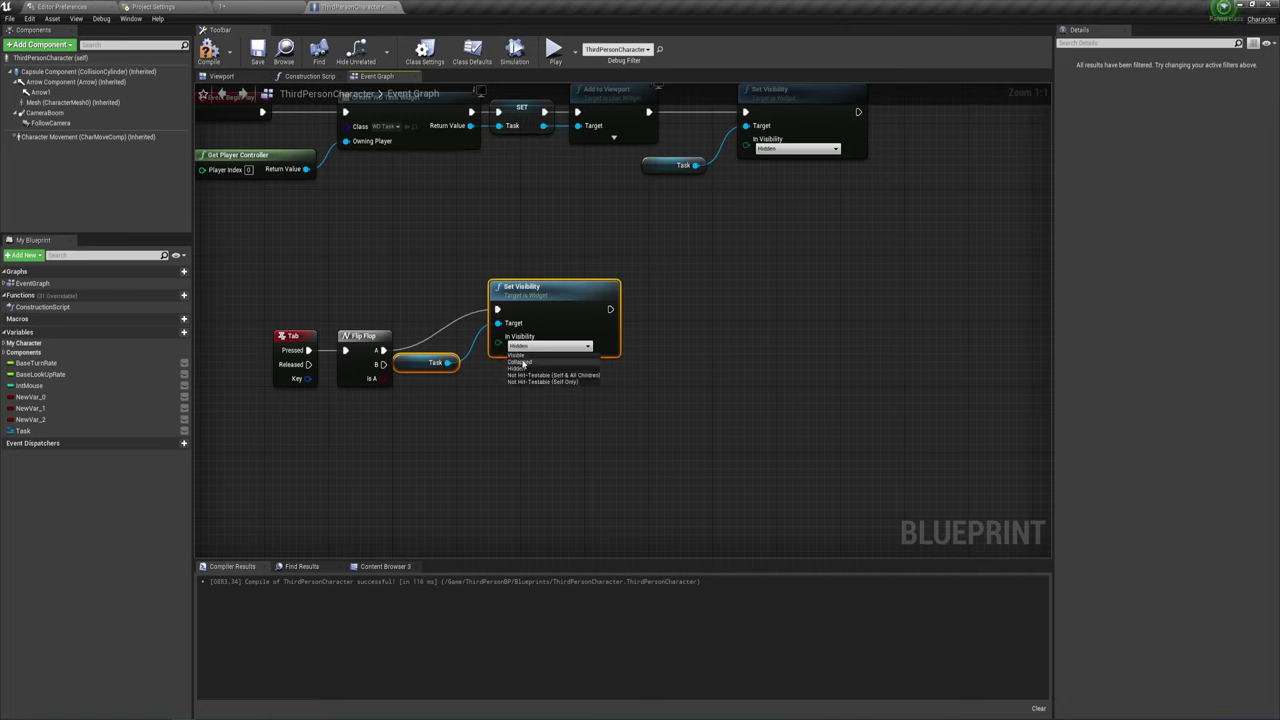
Step: Duplicate Set Visibility for Flip Flop's B output, targeting Task with Hidden
{"action": "left_click", "coordinate": [539, 302]}
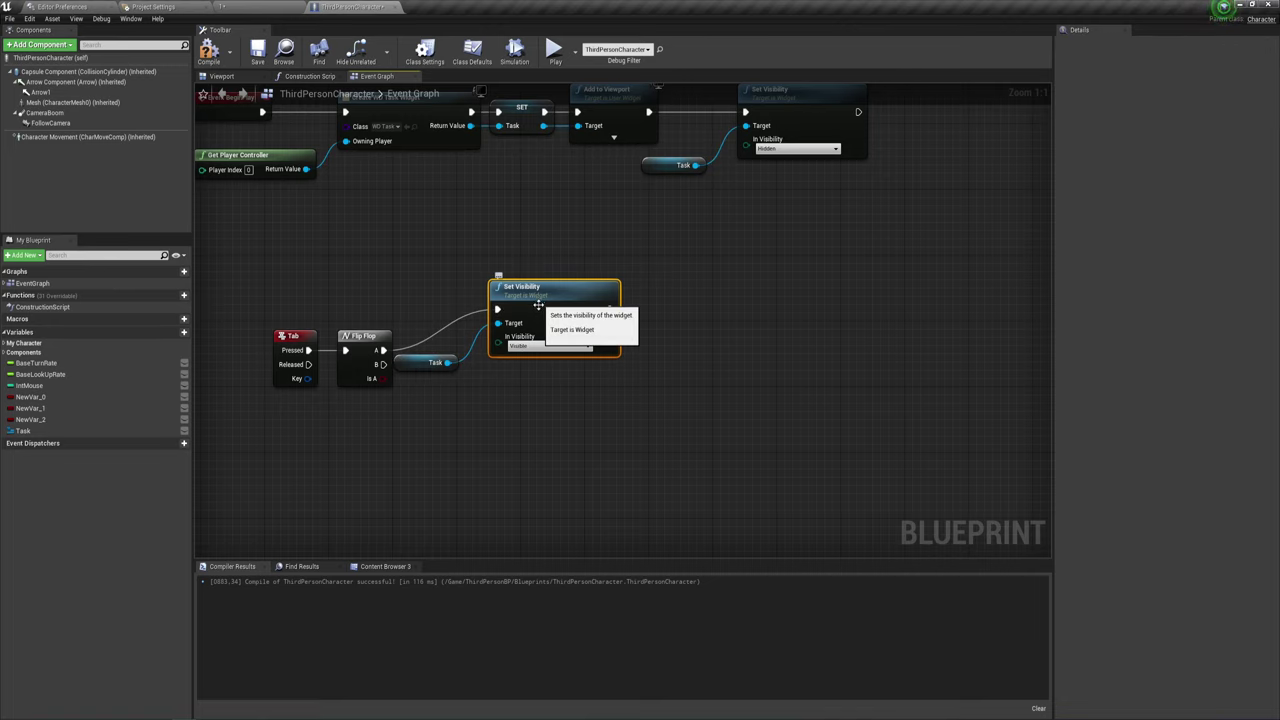
{"action": "key", "text": "ctrl+w"}
{"action": "mouse_move", "coordinate": [517, 385]}
{"action": "left_mouse_down"}
{"action": "mouse_move", "coordinate": [499, 407]}
{"action": "mouse_move", "coordinate": [443, 400]}
{"action": "left_mouse_up"}
{"action": "mouse_move", "coordinate": [383, 364]}
{"action": "left_mouse_down"}
{"action": "mouse_move", "coordinate": [498, 408]}
{"action": "mouse_move", "coordinate": [448, 364]}
{"action": "left_mouse_up"}
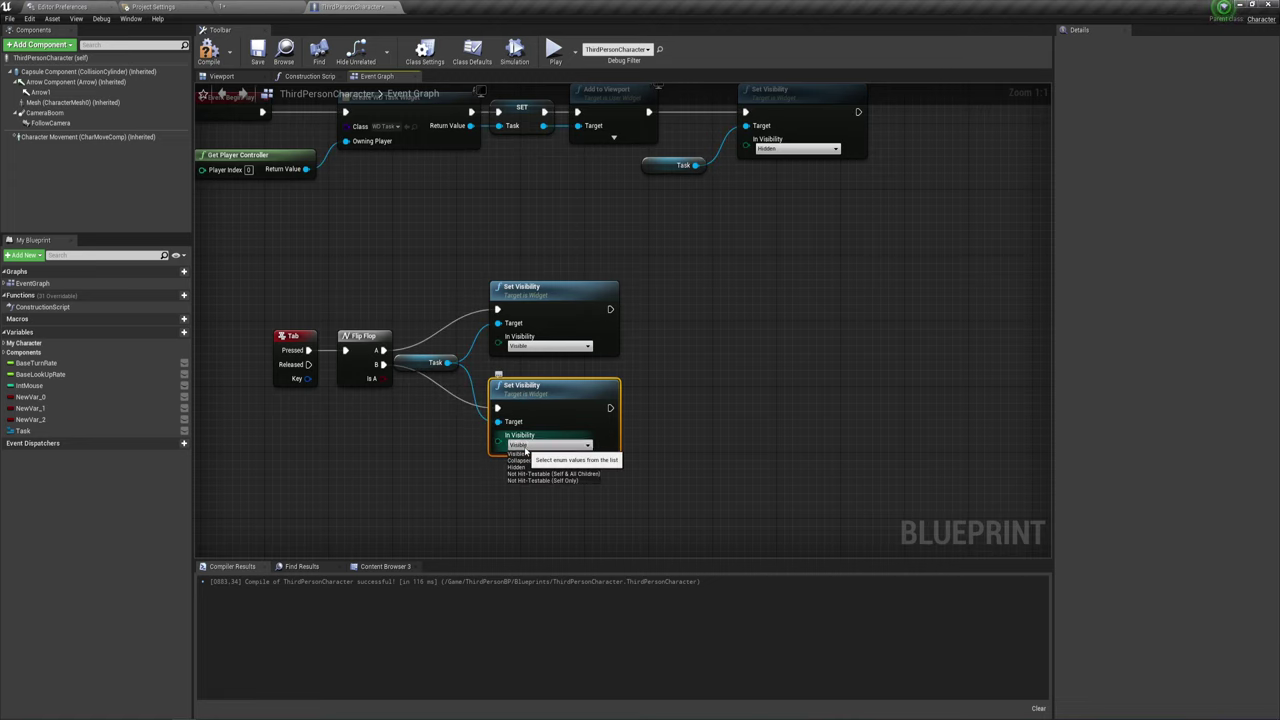
{"action": "left_click", "coordinate": [550, 445]}
{"action": "left_click", "coordinate": [524, 473]}
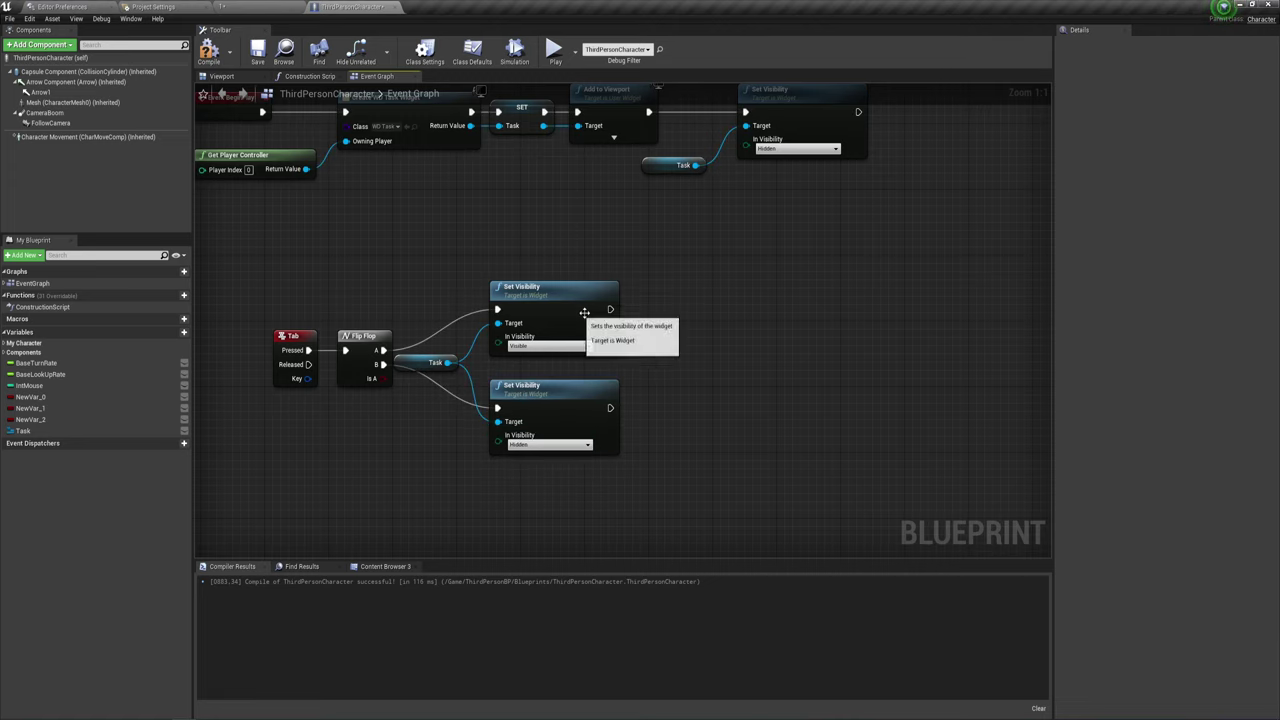
Step: Compile the ThirdPersonCharacter blueprint
{"action": "right_click_drag", "start_coordinate": [737, 301], "coordinate": [837, 350]}
{"action": "left_click_drag", "start_coordinate": [434, 254], "coordinate": [638, 190]}
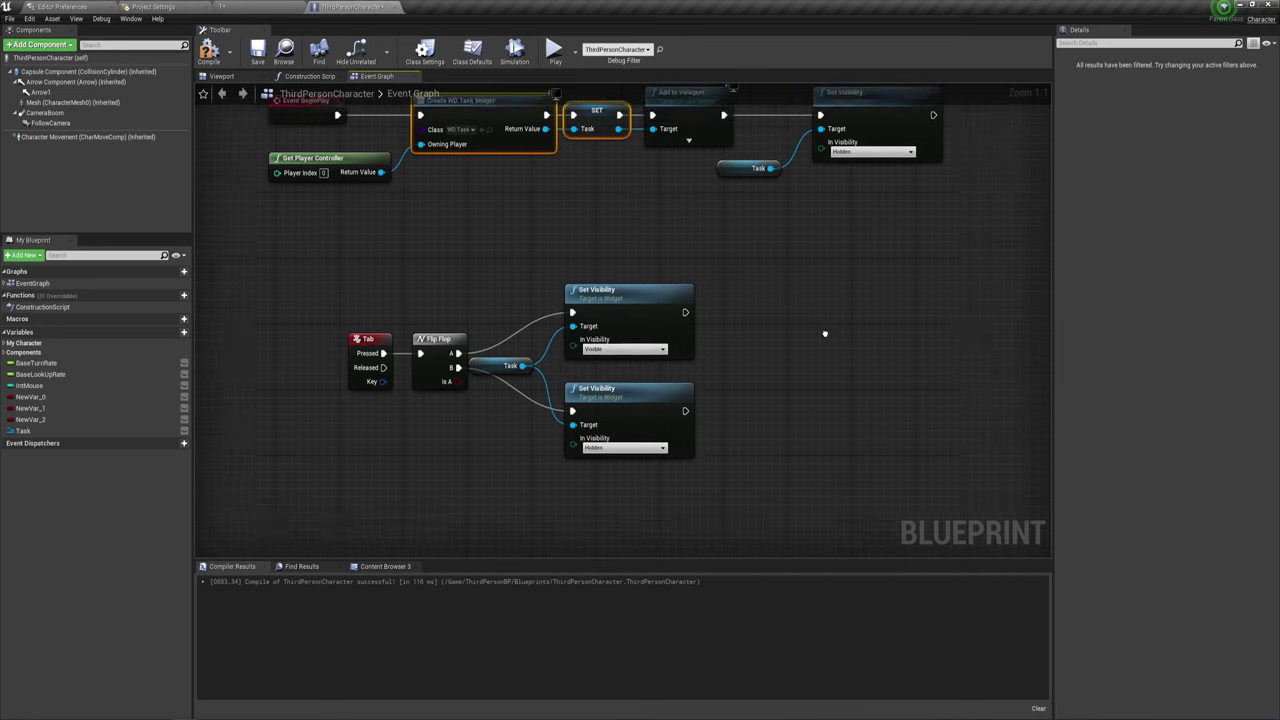
{"action": "right_click_drag", "start_coordinate": [826, 331], "coordinate": [788, 269]}
{"action": "left_click_drag", "start_coordinate": [554, 251], "coordinate": [662, 440]}
{"action": "left_click", "coordinate": [777, 350]}
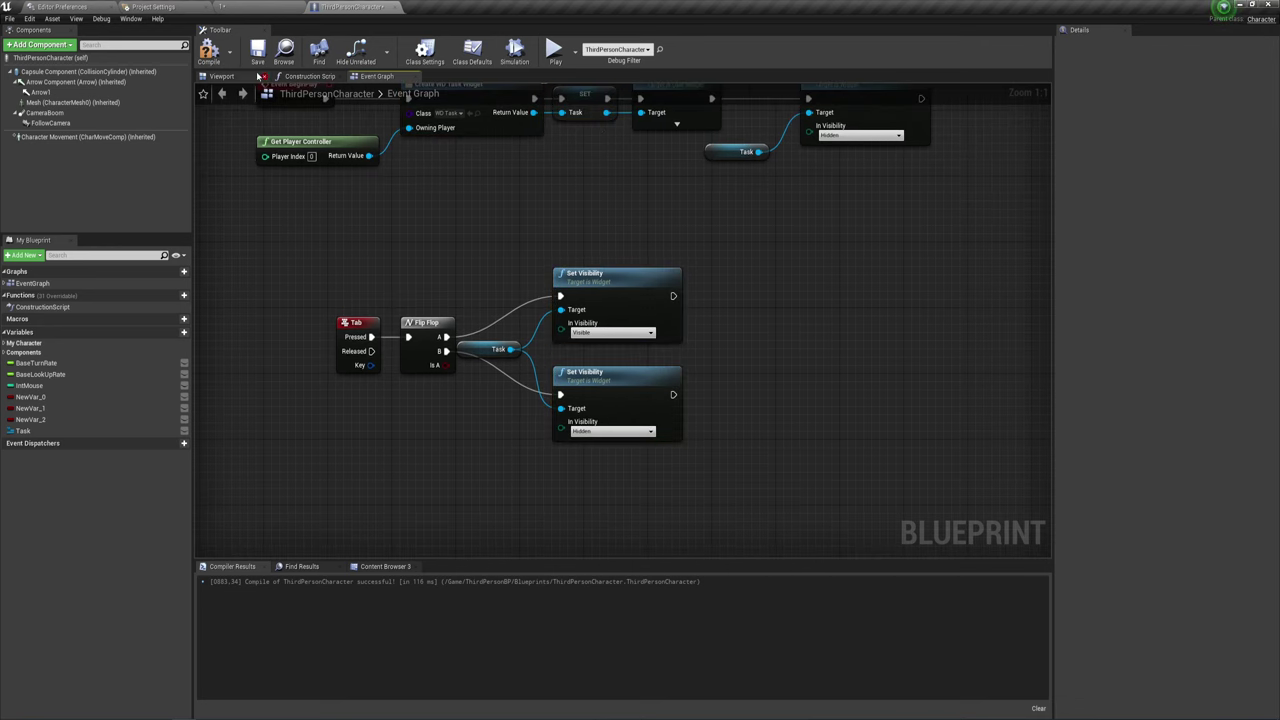
{"action": "left_click", "coordinate": [209, 50]}
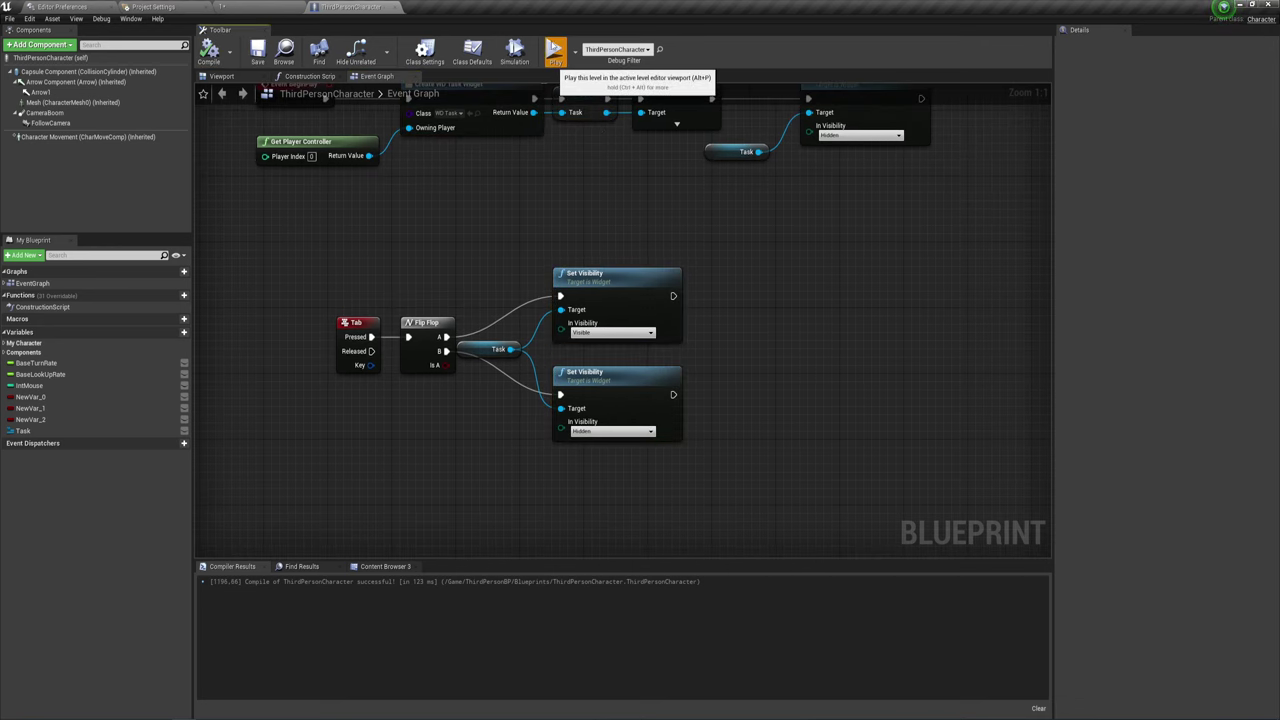
Step: Start a playtest and bring the ЗАДАНИЕ task panel into view
{"action": "left_click", "coordinate": [554, 50]}
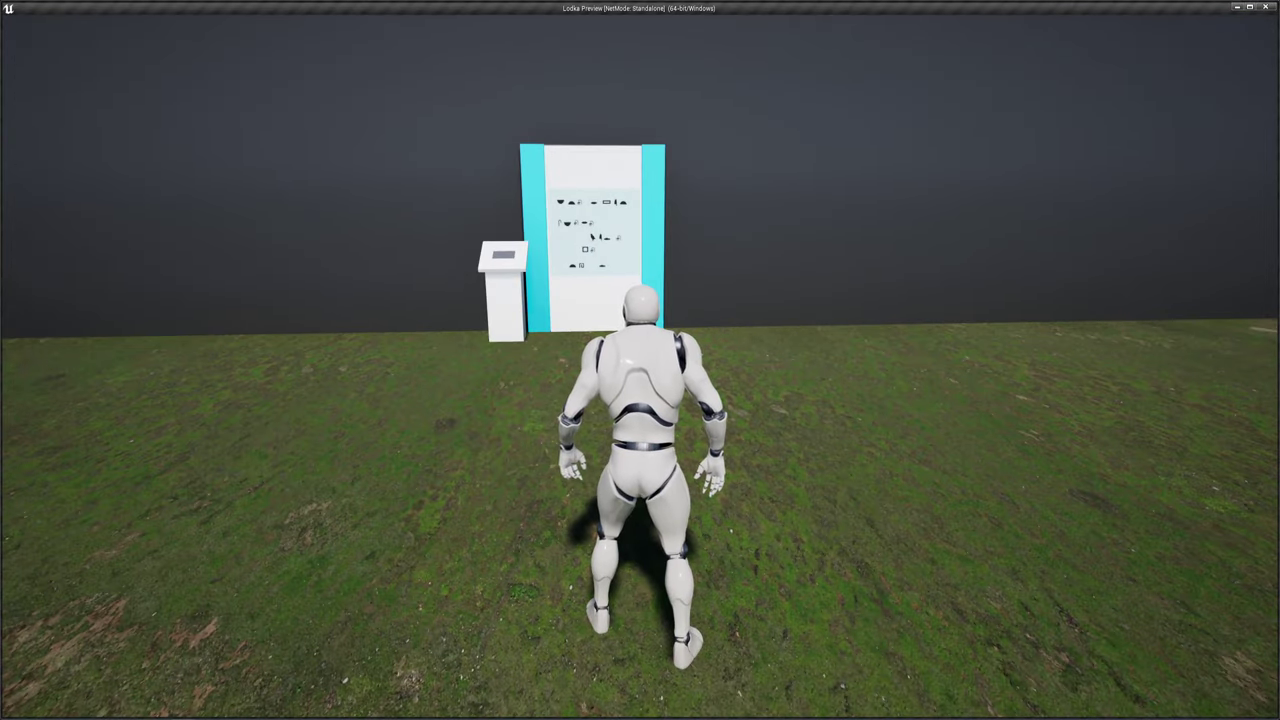
{"action": "key", "text": "w"}
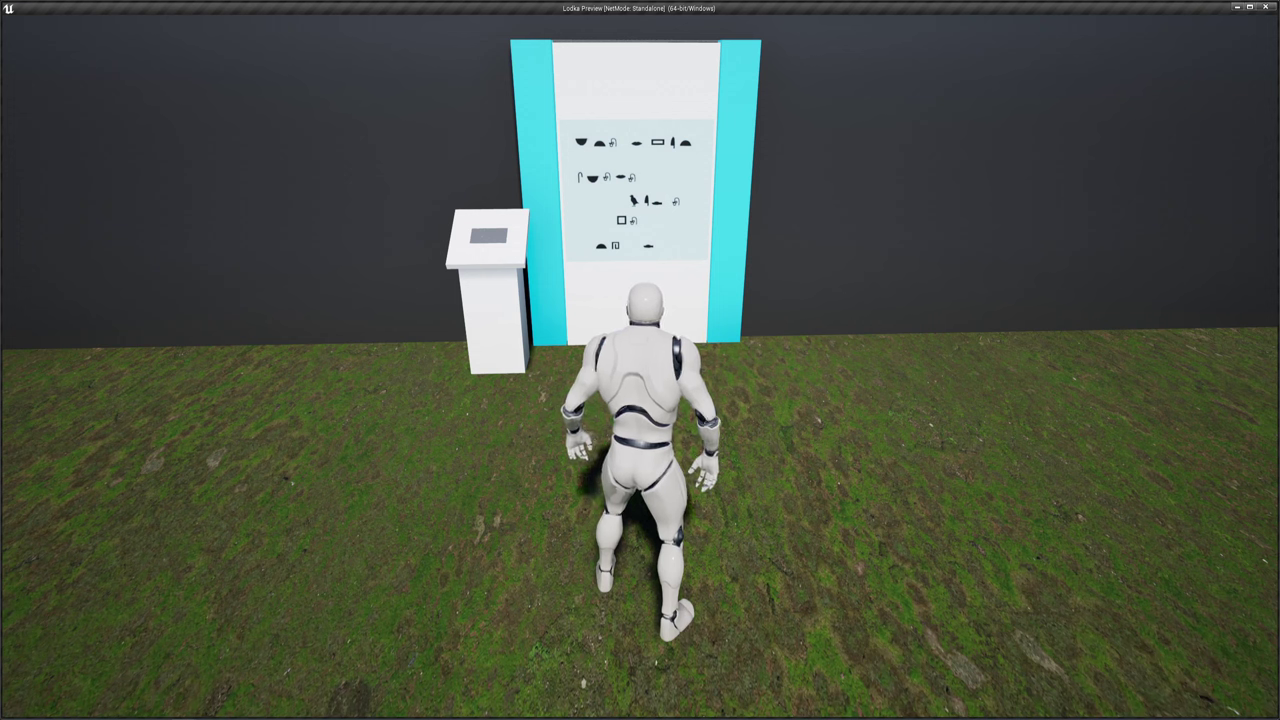
{"action": "key", "text": "e"}
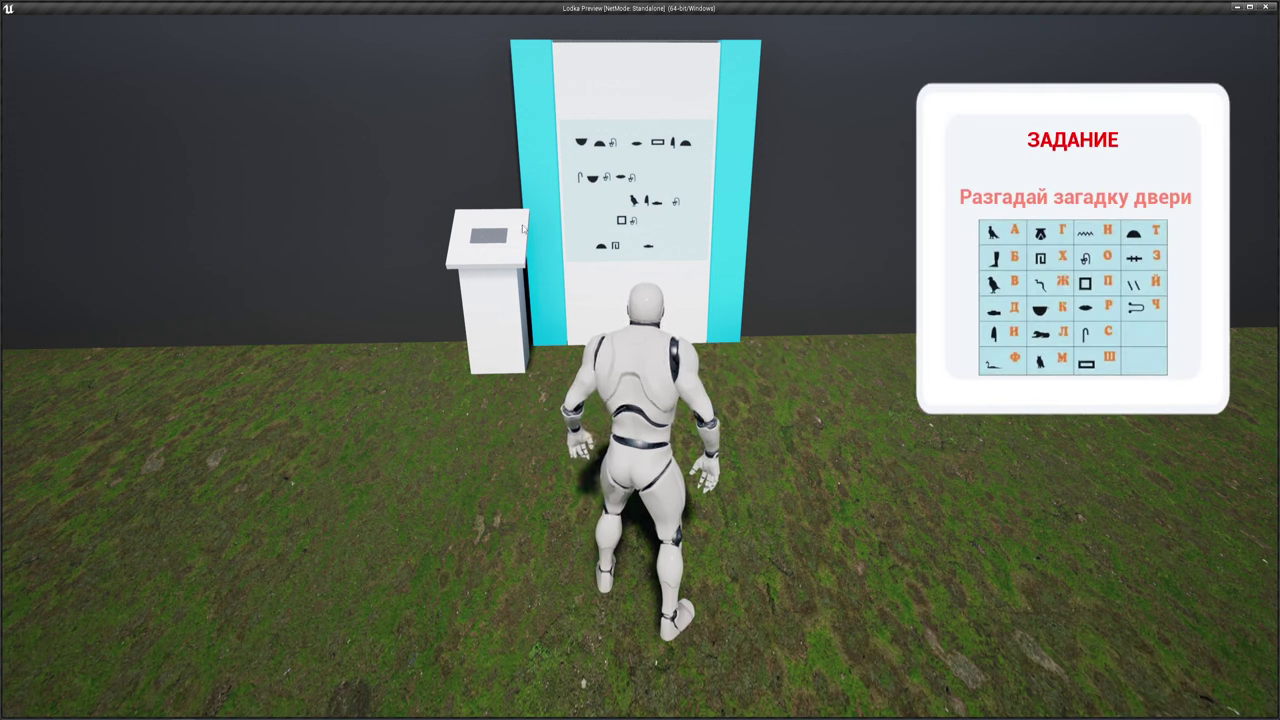
Step: Walk to the lectern and submit the password to open the door
{"action": "key", "text": "w"}
{"action": "key", "text": "a"}
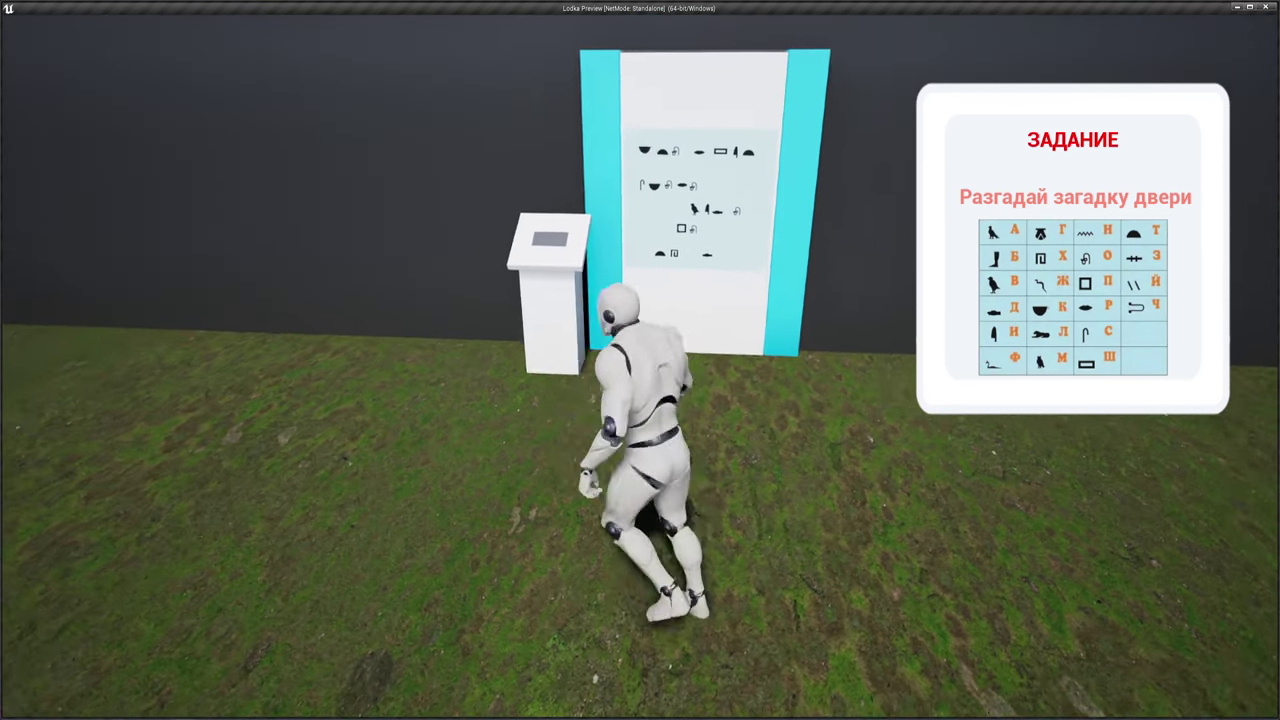
{"action": "key", "text": "e"}
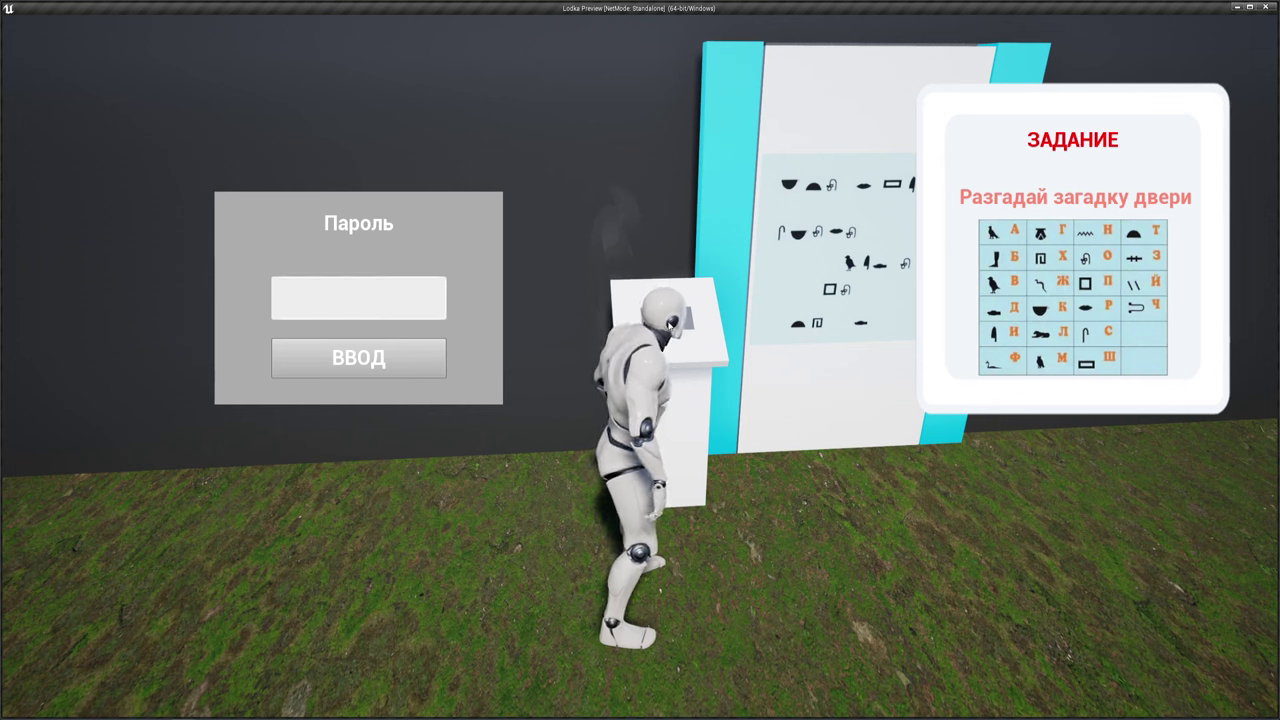
{"action": "left_click", "coordinate": [421, 365]}
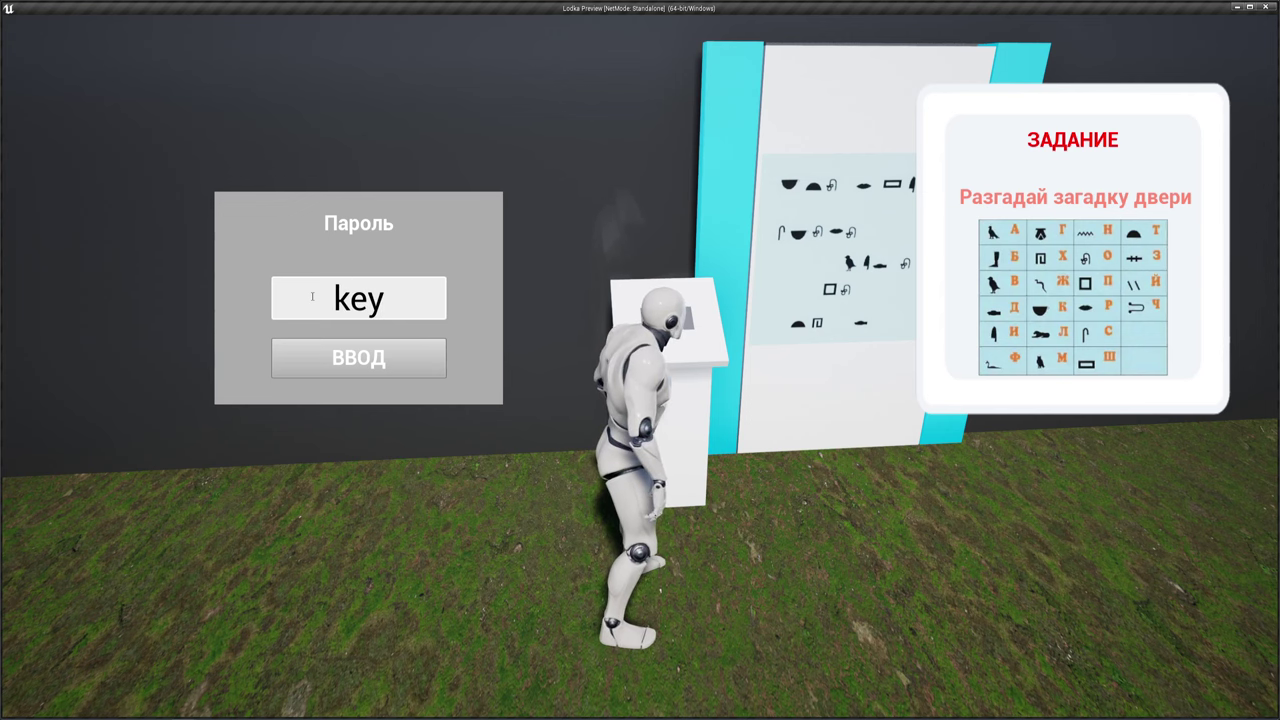
{"action": "left_click", "coordinate": [362, 357]}
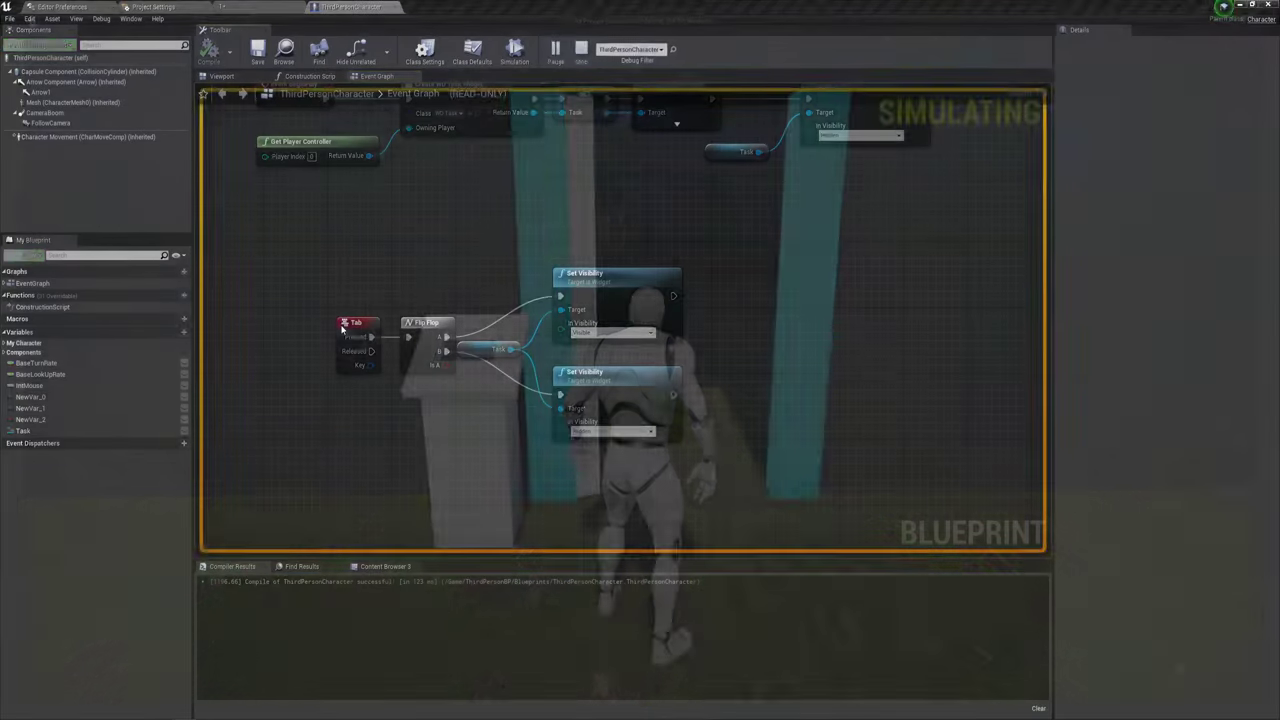
Step: Replay the level, show the ЗАДАНИЕ panel with Tab, and walk to the pedestal
{"action": "left_click", "coordinate": [553, 52]}
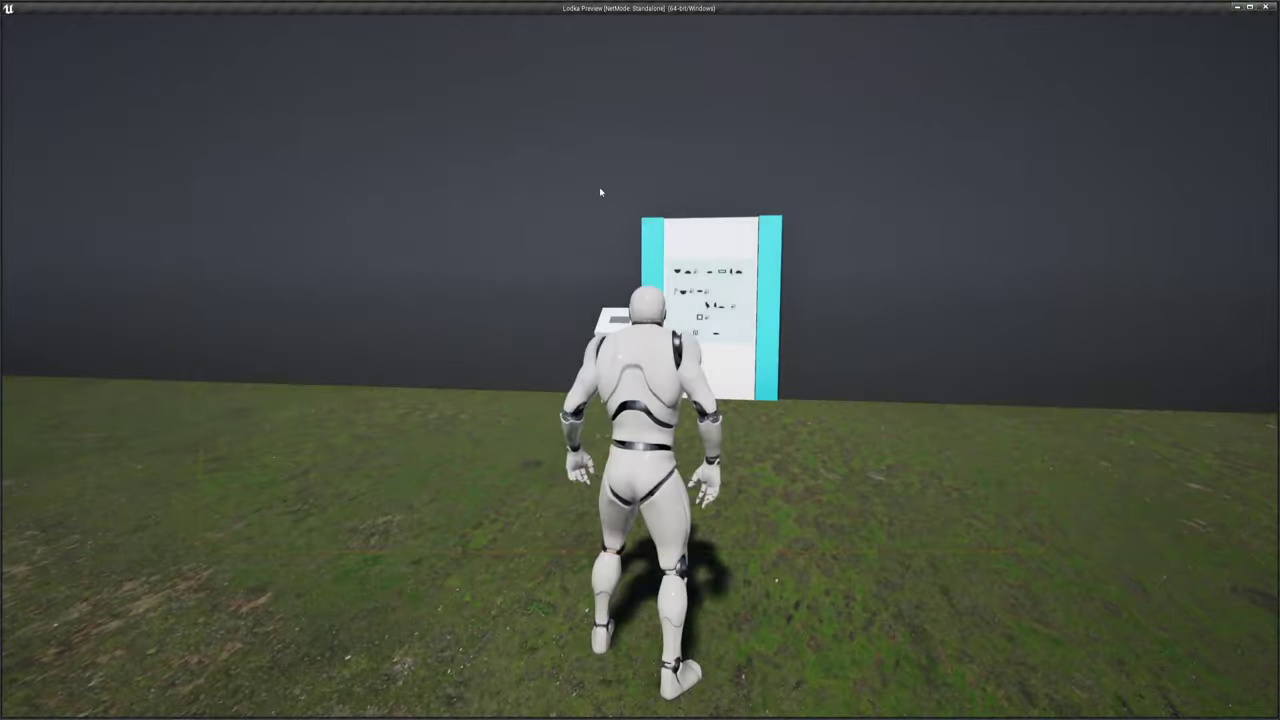
{"action": "key", "text": "Tab"}
{"action": "key", "text": "w"}
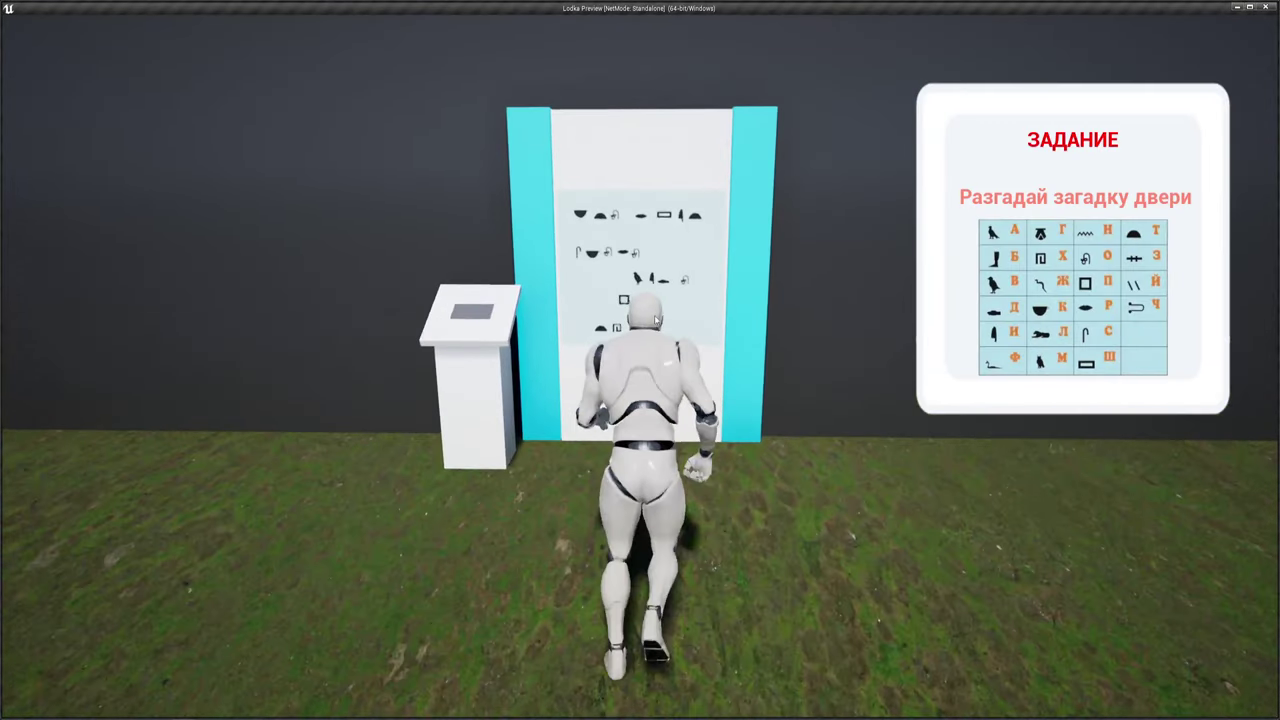
{"action": "key", "text": "w"}
{"action": "key", "text": "a"}
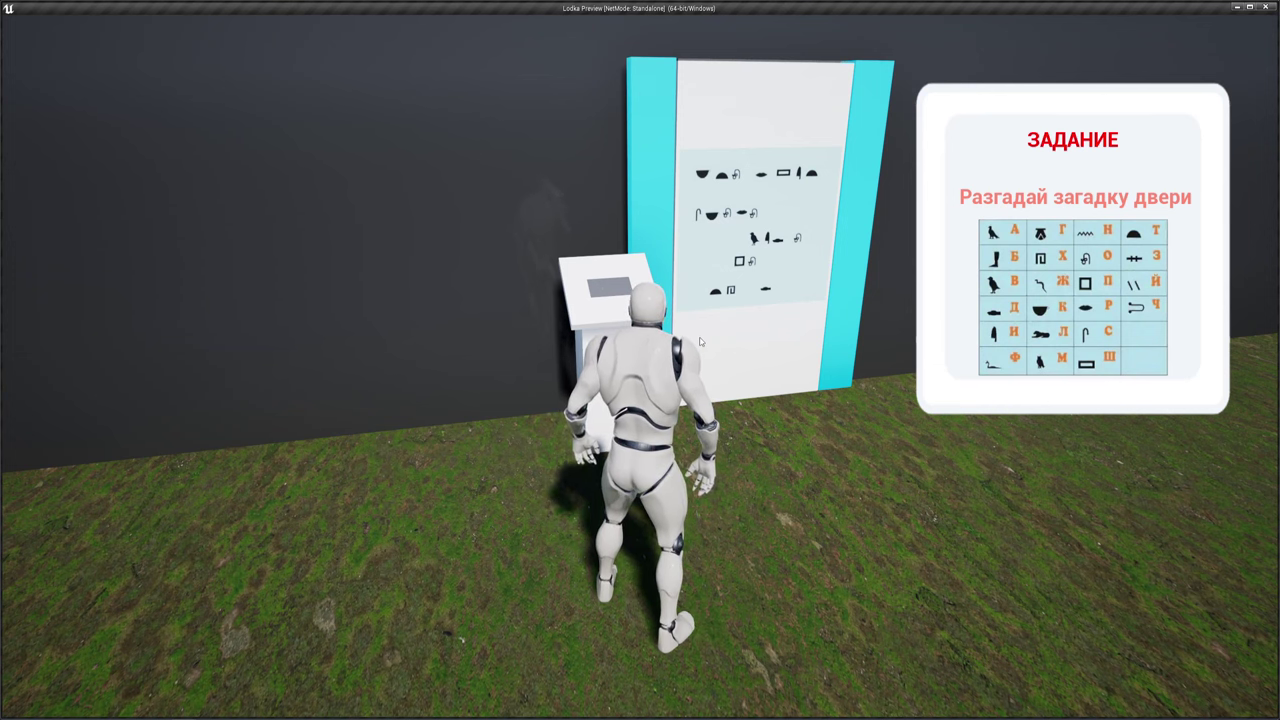
{"action": "key", "text": "w"}
{"action": "key", "text": "d"}
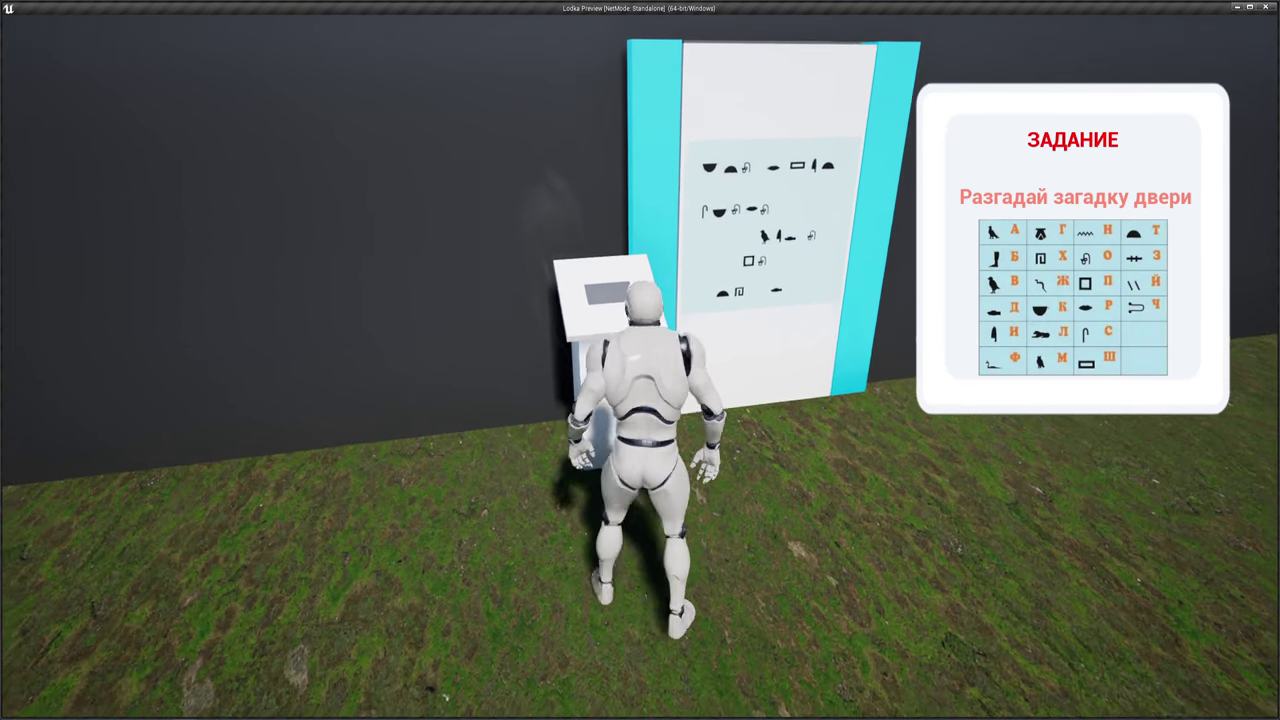